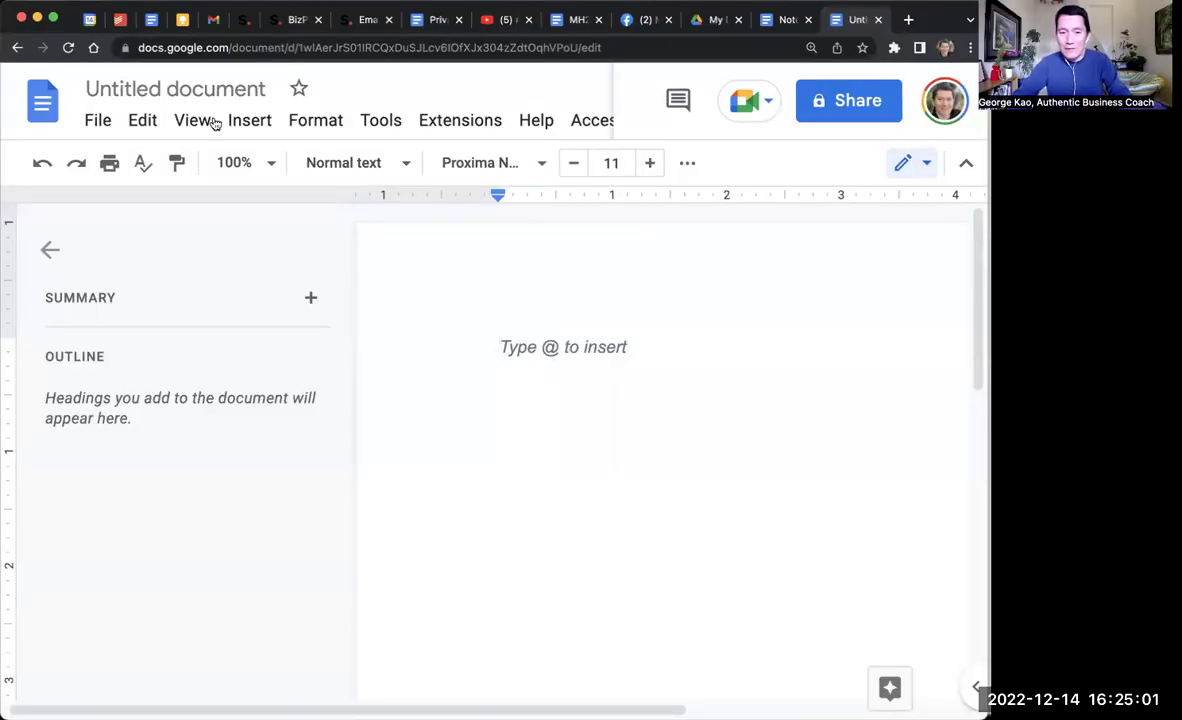
Step: Title the untitled document 'Really important template'
{"action": "left_click", "coordinate": [194, 92]}
{"action": "type", "text": "Really im"}
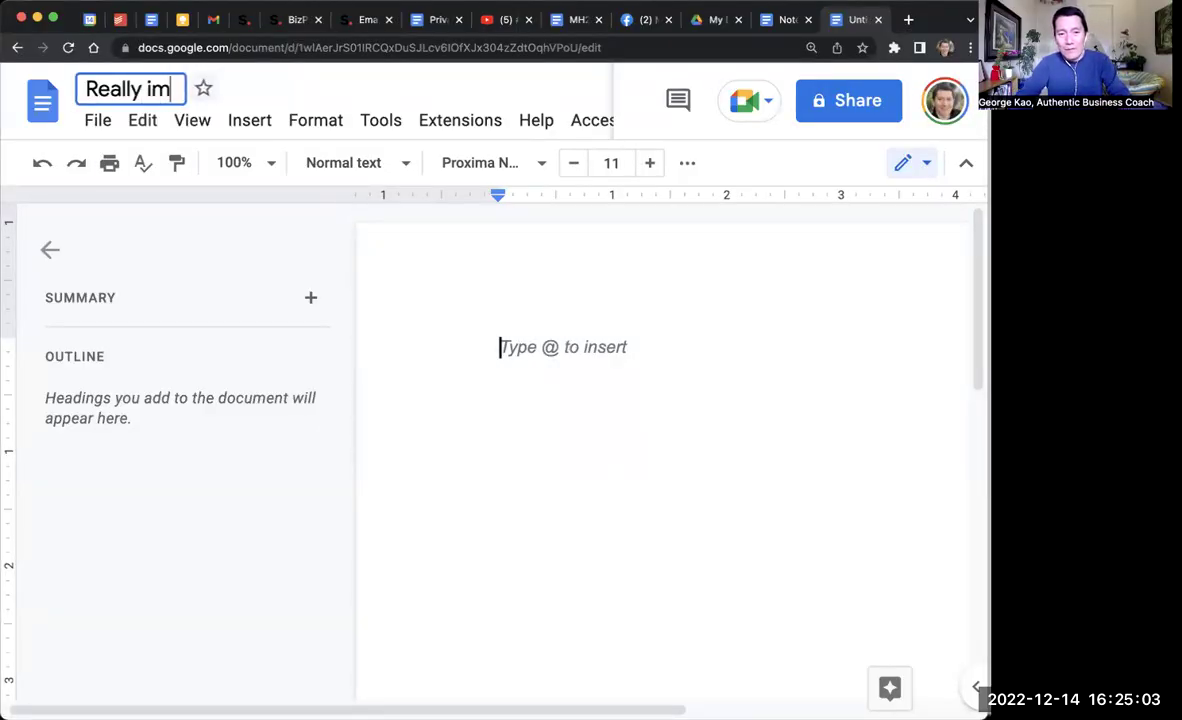
{"action": "type", "text": "portant template"}
{"action": "key", "text": "Return"}
Step: Type three placeholder lines in the body: 'dsklajdklsaj', 'dksljdkljas' and 'dkslajd'
{"action": "type", "text": "dsklajdklsaj"}
{"action": "key", "text": "Return"}
{"action": "type", "text": "dksljdkljas"}
{"action": "key", "text": "Return"}
{"action": "key", "text": "Return"}
{"action": "key", "text": "Return"}
{"action": "type", "text": "dkslajd"}
Step: Add a bulleted list with the items 'djsakldj klas' and 'jkls jad'
{"action": "key", "text": "Return"}
{"action": "key", "text": "ctrl+shift+8"}
{"action": "type", "text": "djsakldj klas"}
{"action": "key", "text": "Return"}
{"action": "type", "text": "jkls jad"}
{"action": "key", "text": "Return"}
{"action": "key", "text": "Return"}
{"action": "key", "text": "Return"}
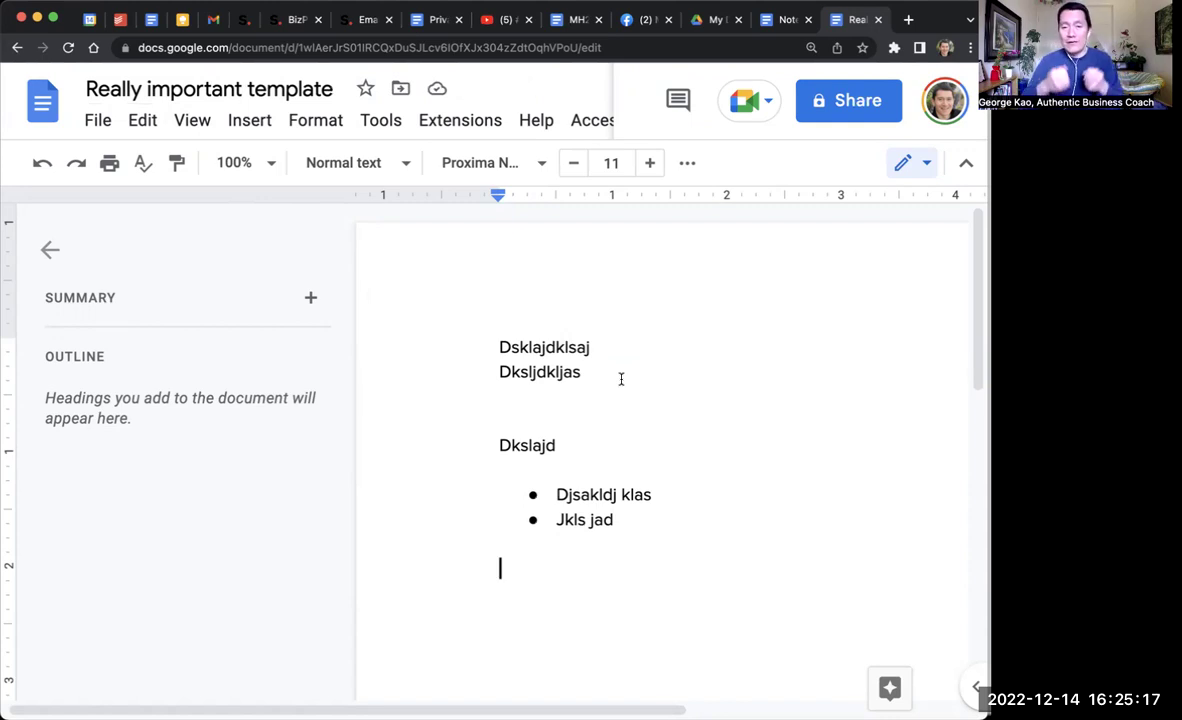
Step: Set the document's General access to 'Anyone with the link' with the Commenter role
{"action": "left_click", "coordinate": [838, 105]}
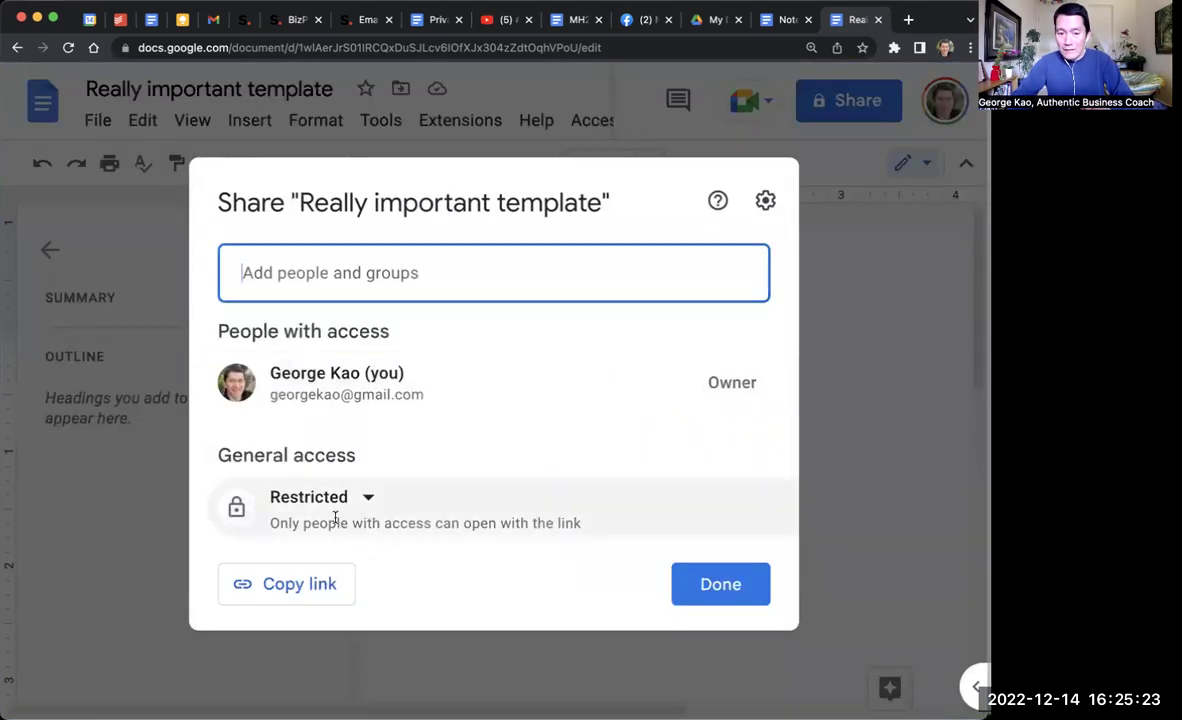
{"action": "left_click", "coordinate": [322, 500]}
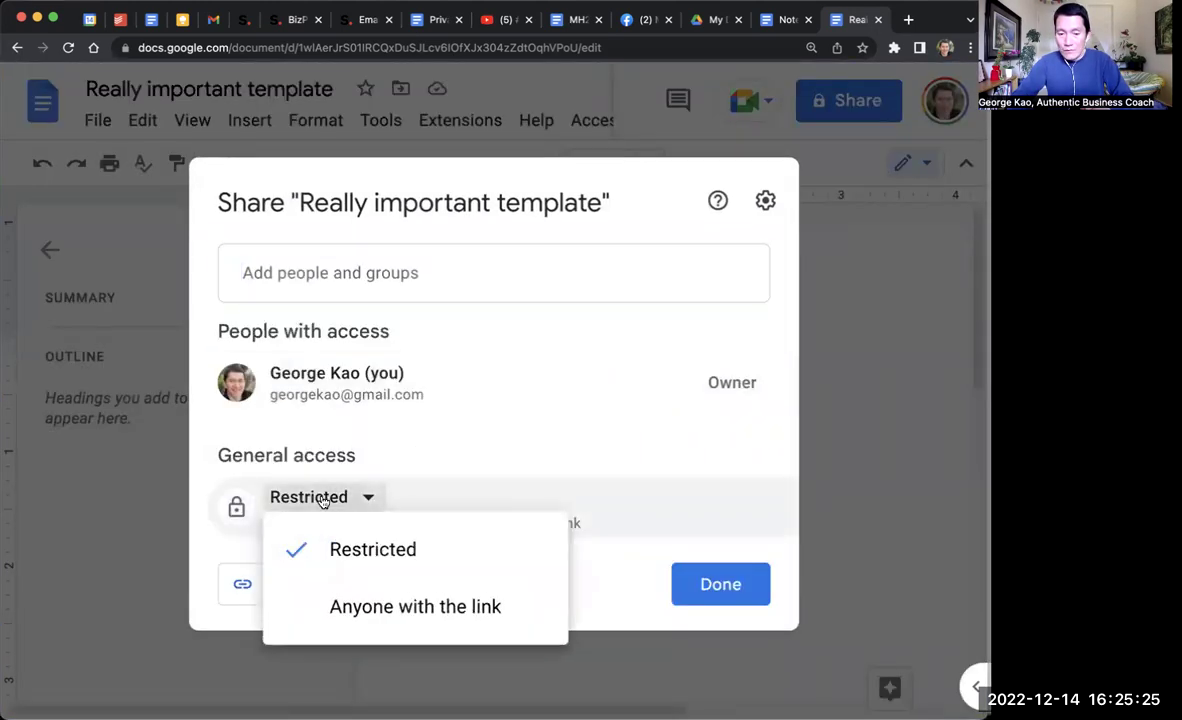
{"action": "left_click", "coordinate": [369, 600]}
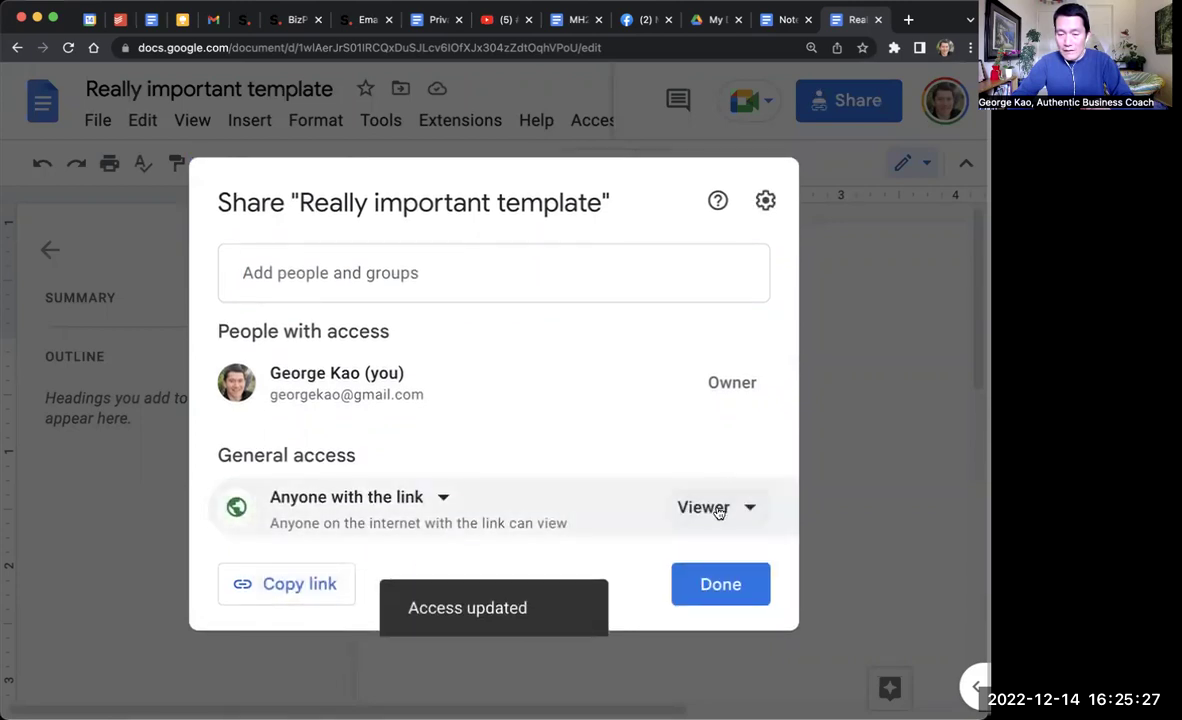
{"action": "left_click", "coordinate": [716, 510]}
{"action": "left_click", "coordinate": [773, 375]}
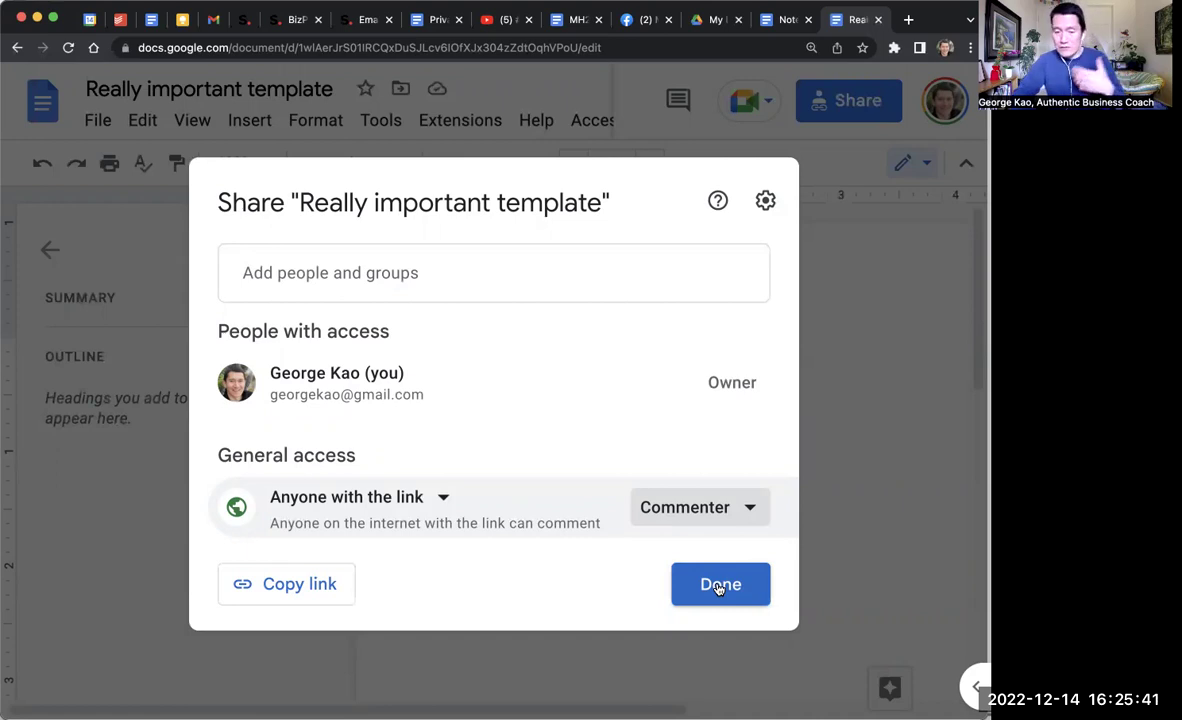
{"action": "left_click", "coordinate": [718, 586]}
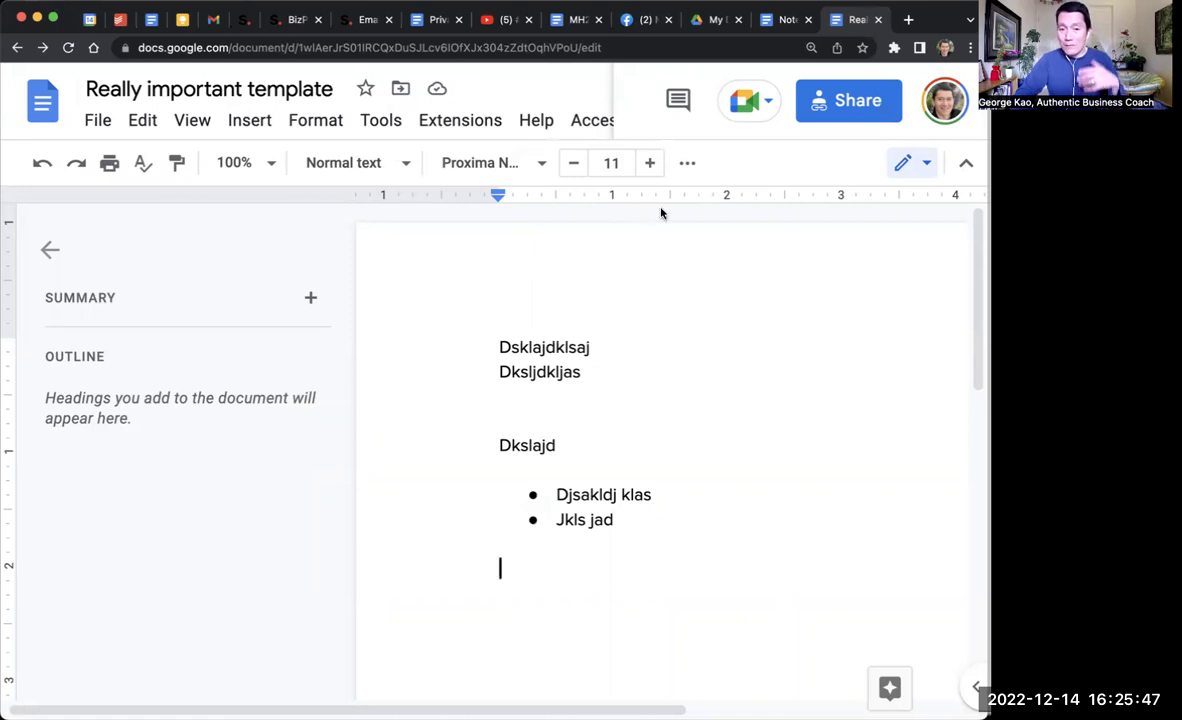
Step: Paste the document's own address on a new line below the bullet list
{"action": "left_click", "coordinate": [600, 50]}
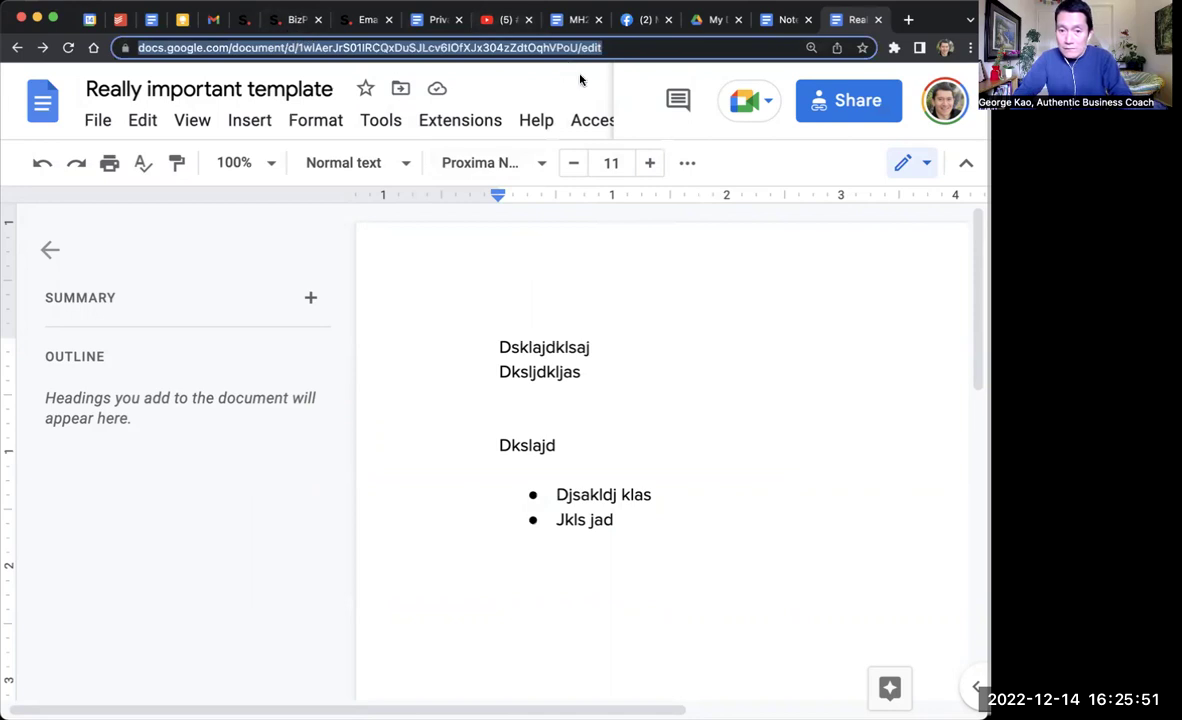
{"action": "left_click", "coordinate": [670, 542]}
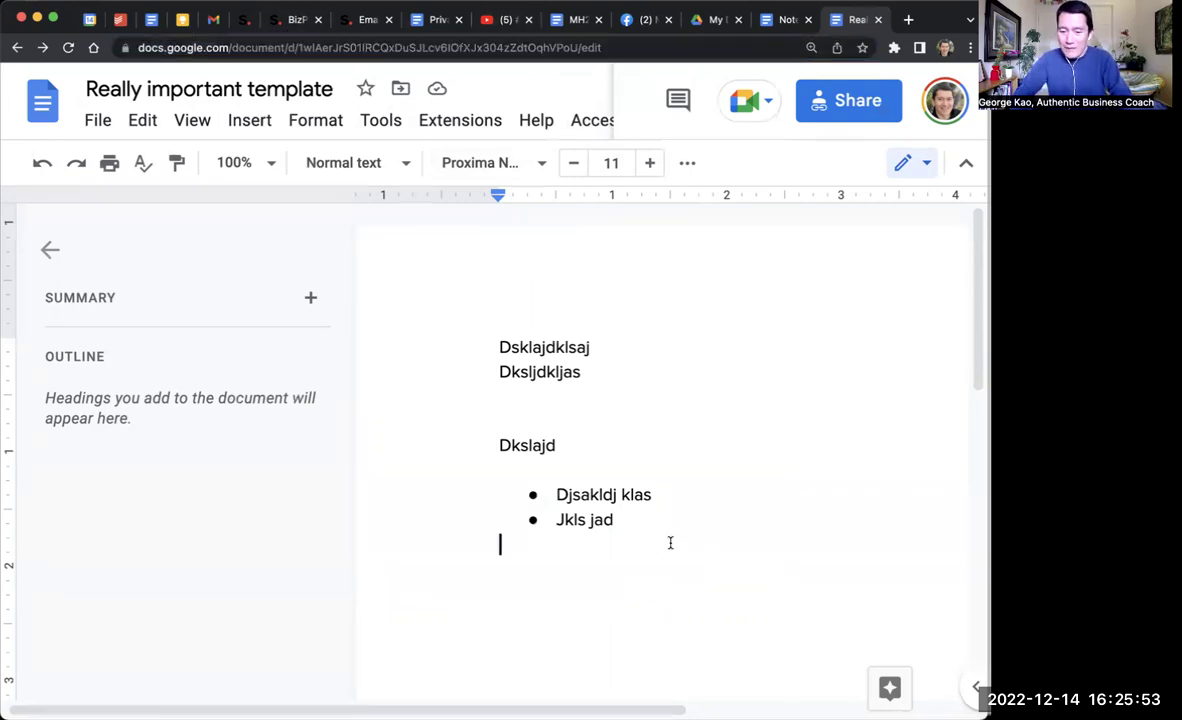
{"action": "key", "text": "Return"}
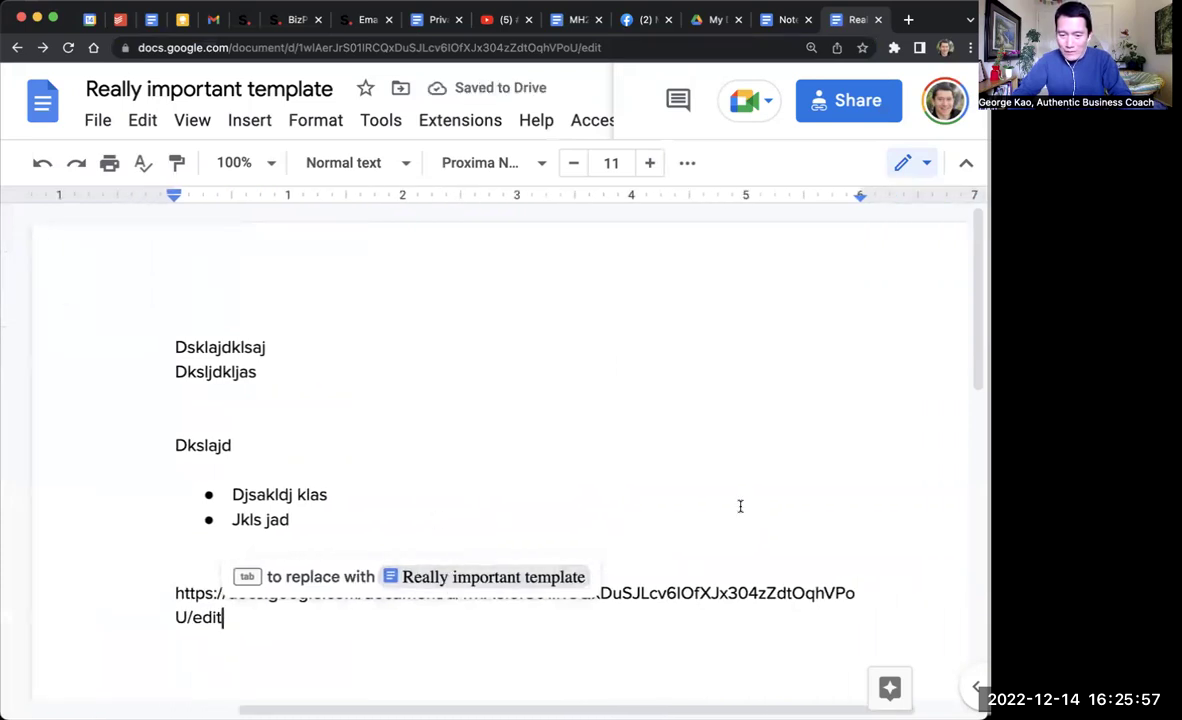
{"action": "left_click", "coordinate": [735, 503]}
{"action": "left_click", "coordinate": [341, 617]}
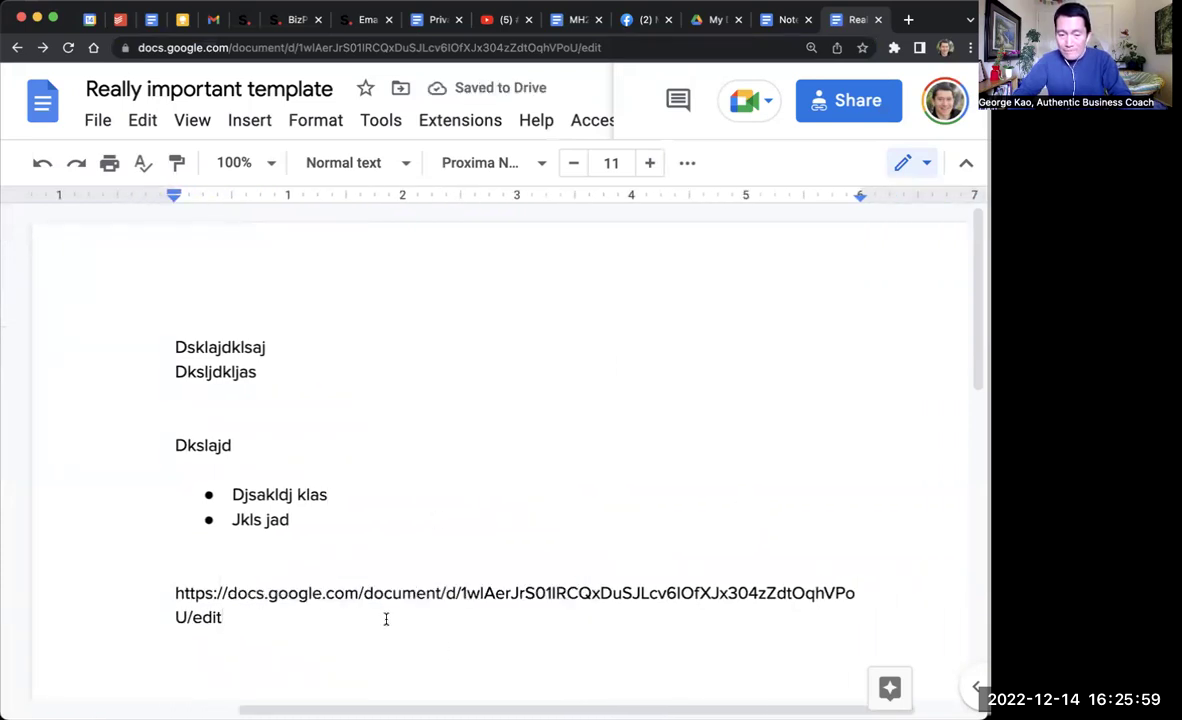
Step: Change the link's ending from 'edit' to 'template/preview' and open it in a new tab
{"action": "key", "text": "alt+shift+Left"}
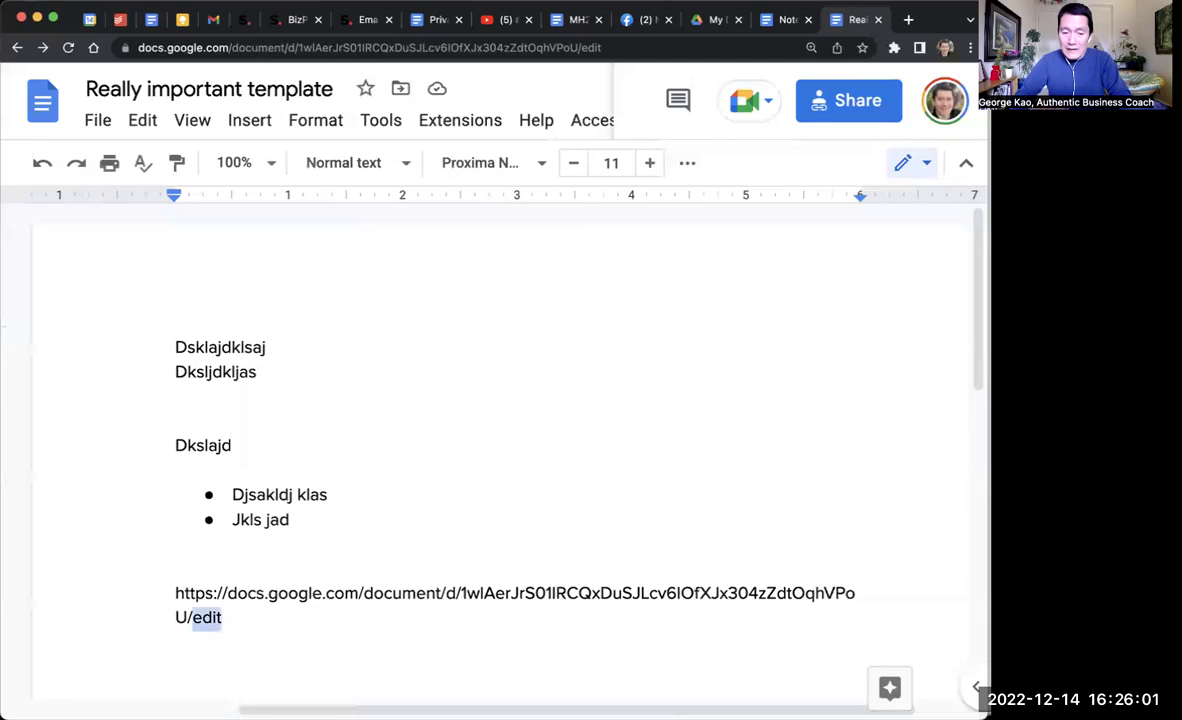
{"action": "type", "text": "templ"}
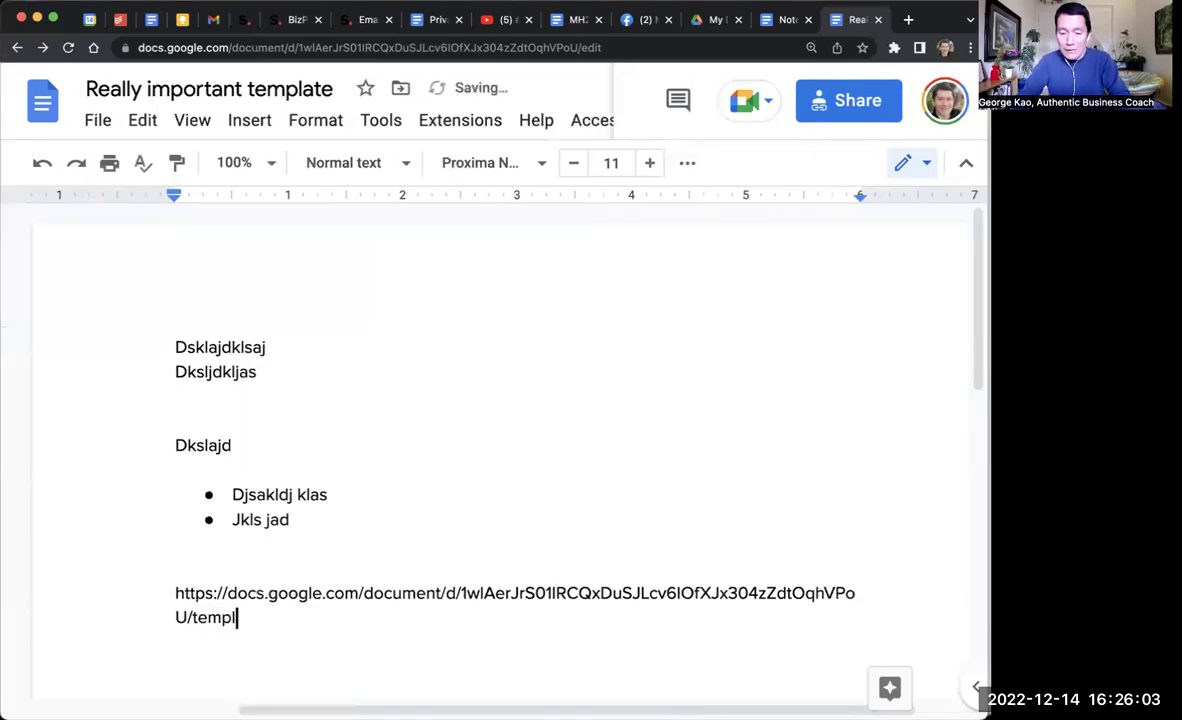
{"action": "type", "text": "ate/preview"}
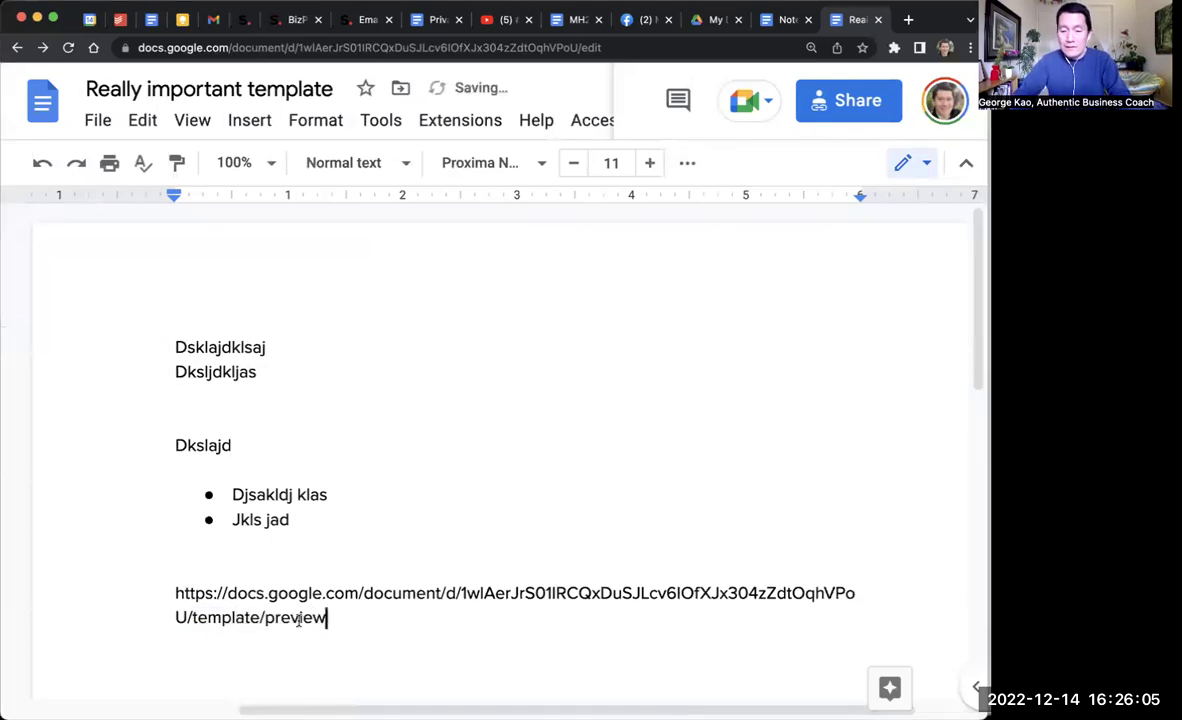
{"action": "left_click_drag", "start_coordinate": [341, 619], "coordinate": [170, 601]}
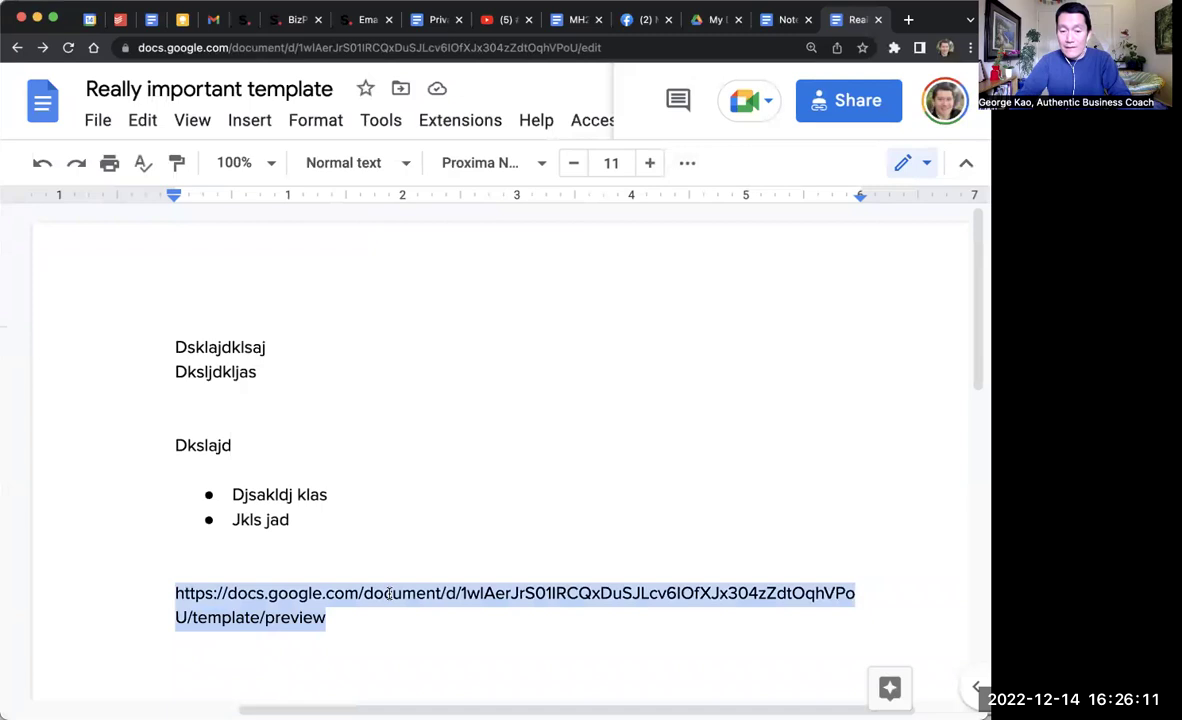
{"action": "key", "text": "ctrl+c"}
{"action": "key", "text": "ctrl+t"}
{"action": "key", "text": "ctrl+v"}
{"action": "key", "text": "Return"}
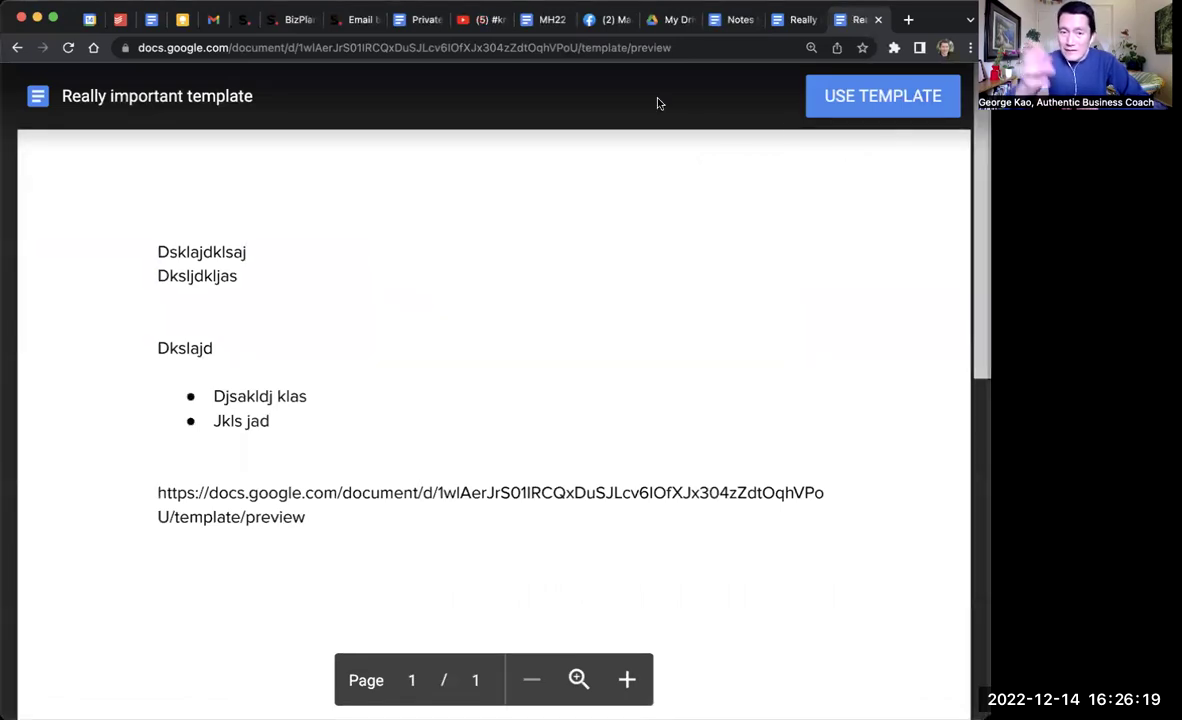
Step: Use the template to make a copy, retitled with a sample person's name plus 'Document'
{"action": "left_click", "coordinate": [840, 100]}
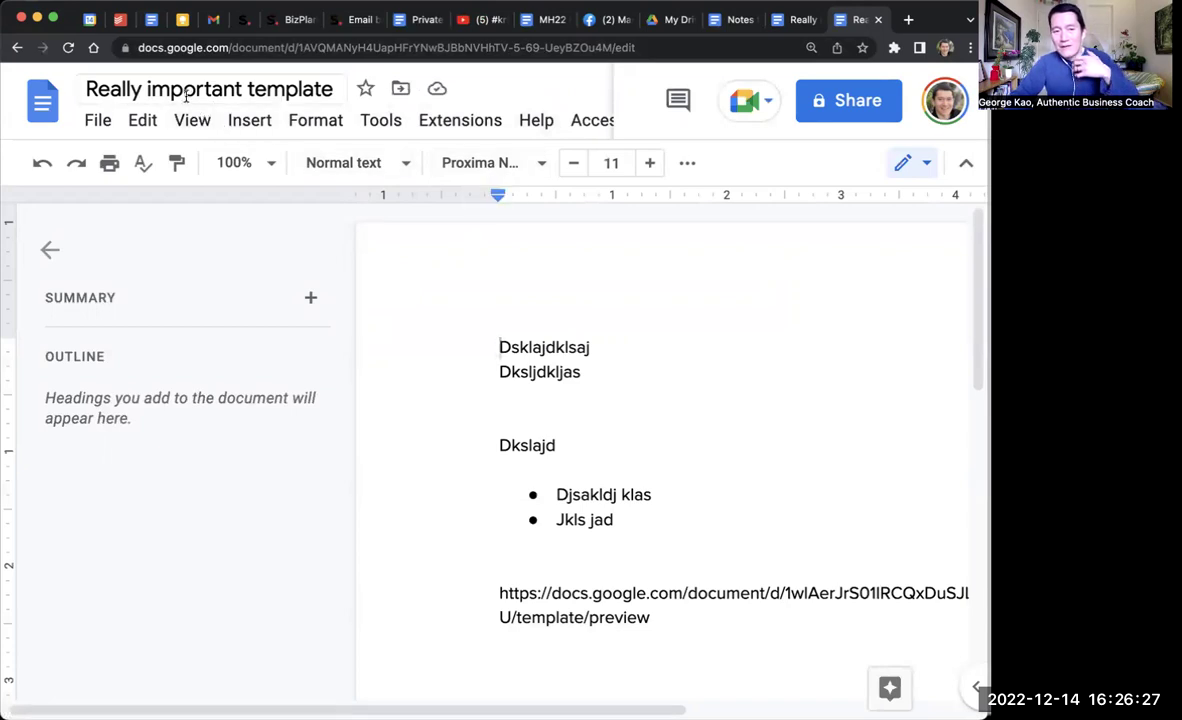
{"action": "left_click", "coordinate": [91, 88]}
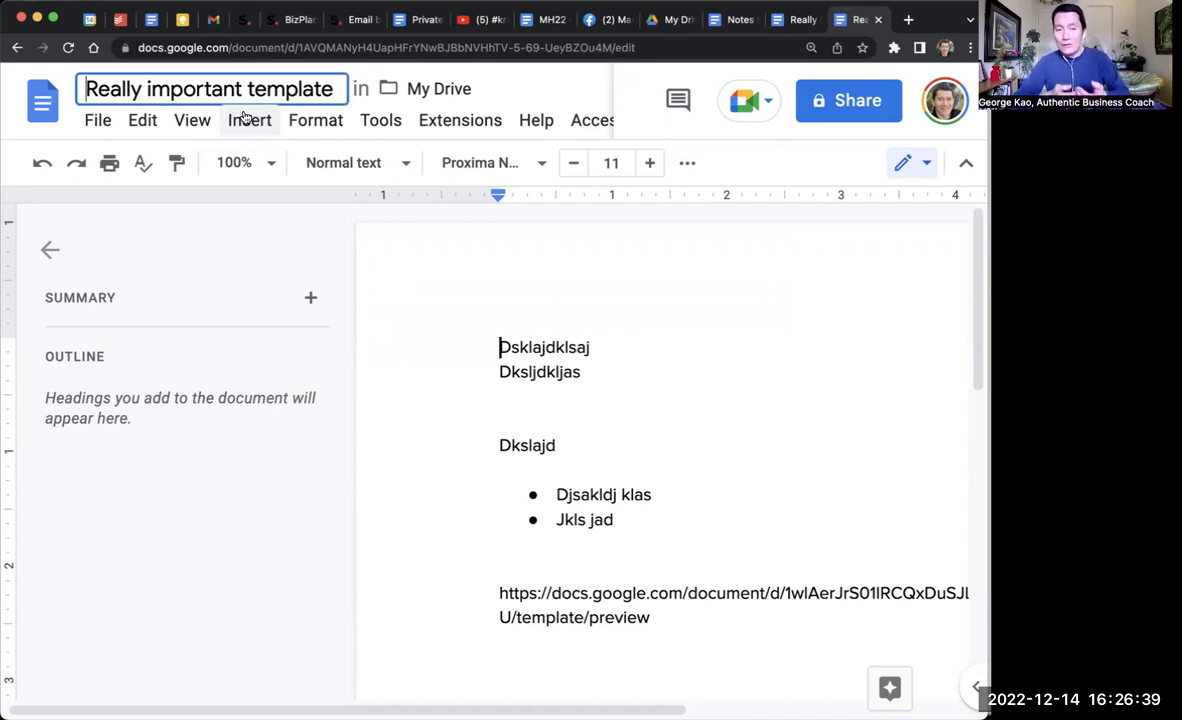
{"action": "left_click", "coordinate": [207, 89]}
{"action": "triple_click", "coordinate": [207, 89]}
{"action": "type", "text": "Jane Do"}
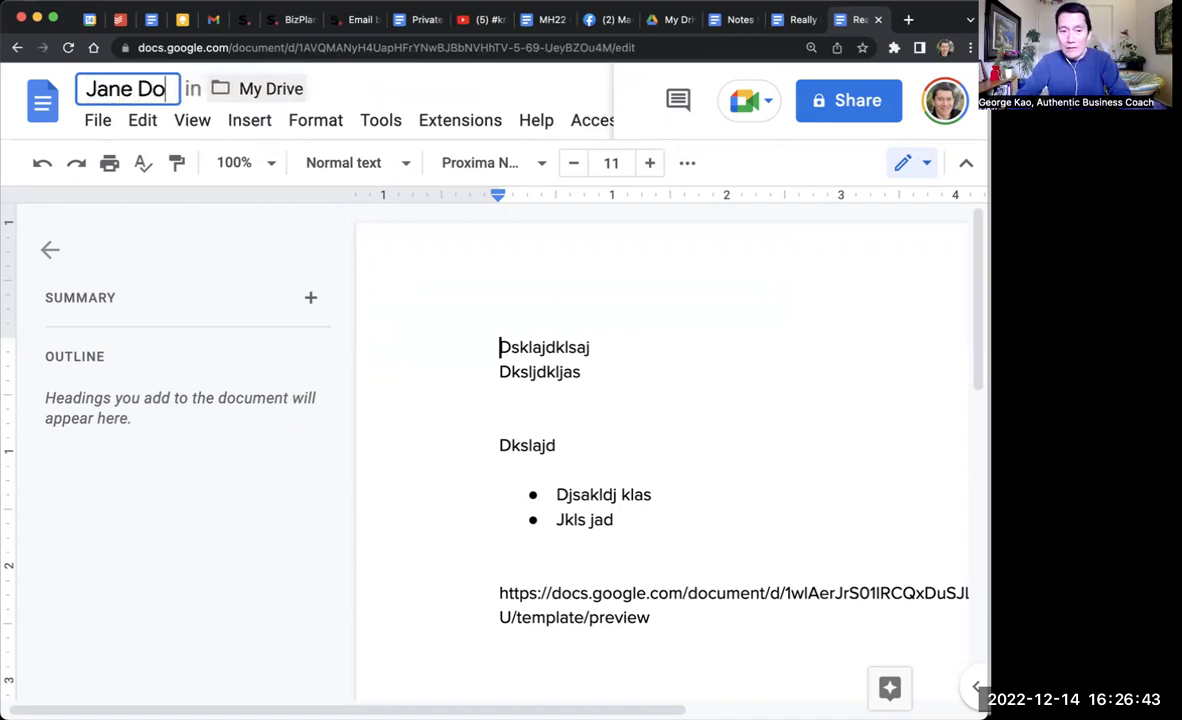
{"action": "type", "text": "e's Document"}
{"action": "key", "text": "Return"}
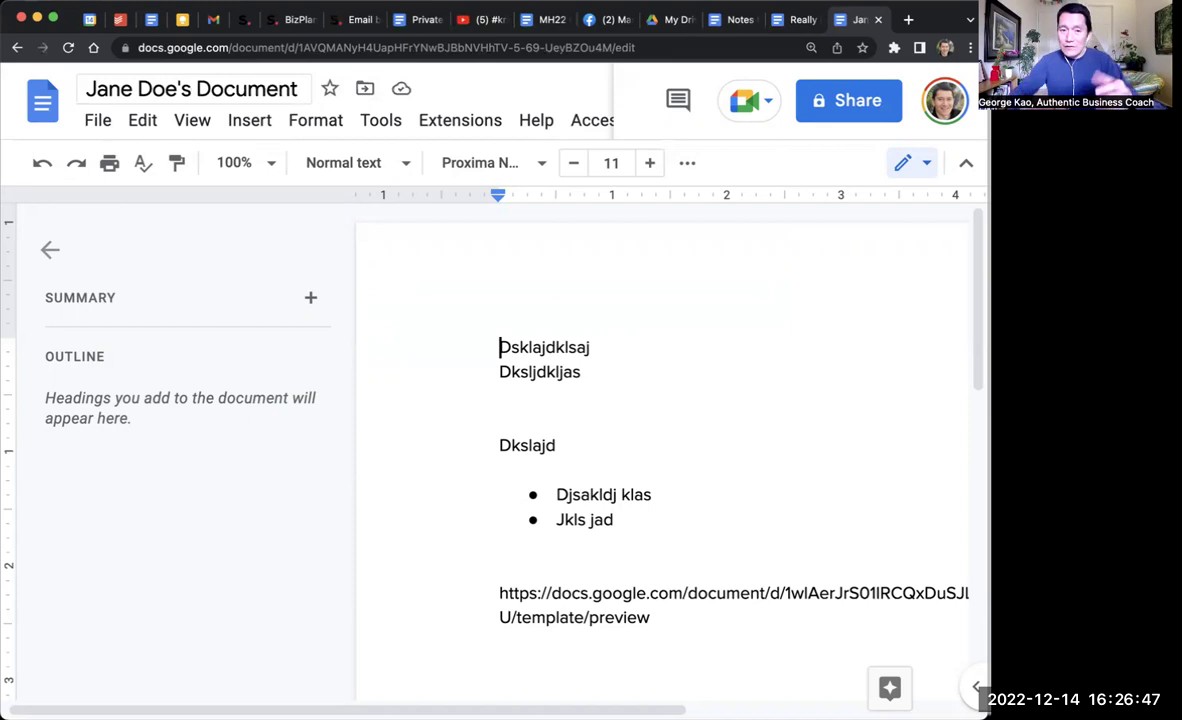
Step: Create a new spreadsheet via sheet.new and enter 'dsadklk' in cell C2
{"action": "key", "text": "super+t"}
{"action": "type", "text": "sheet.new"}
{"action": "key", "text": "Return"}
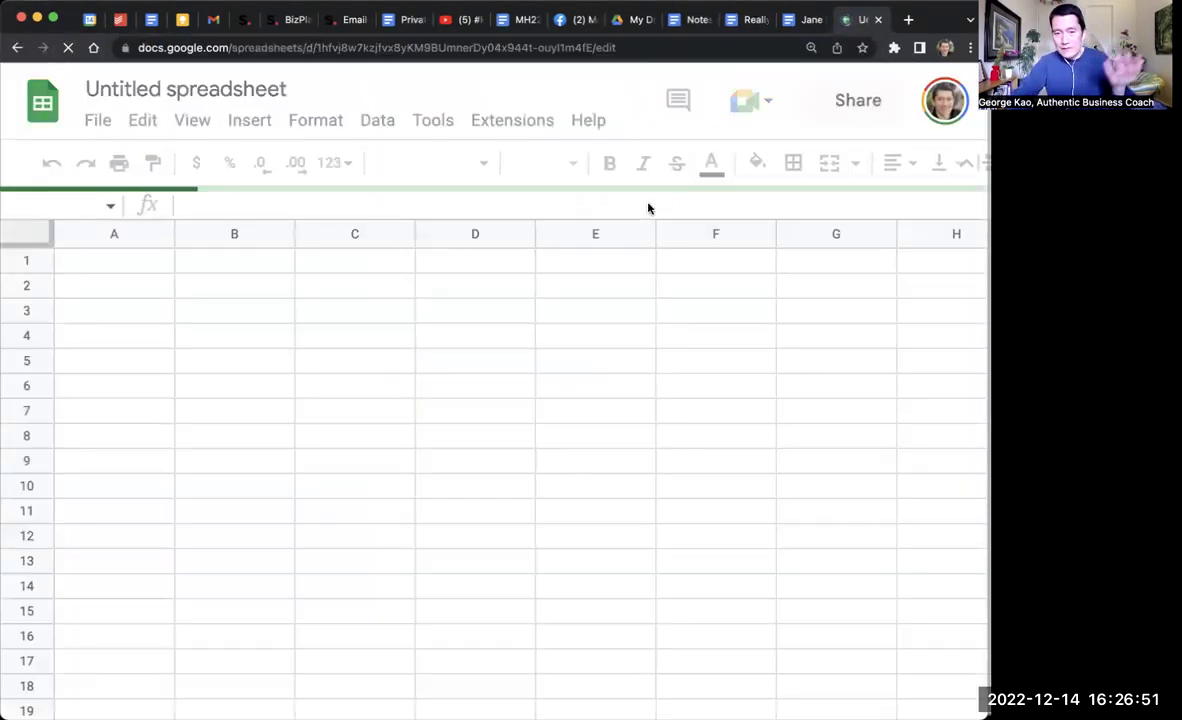
{"action": "left_click", "coordinate": [378, 288]}
{"action": "type", "text": "dsadklk"}
{"action": "key", "text": "Return"}
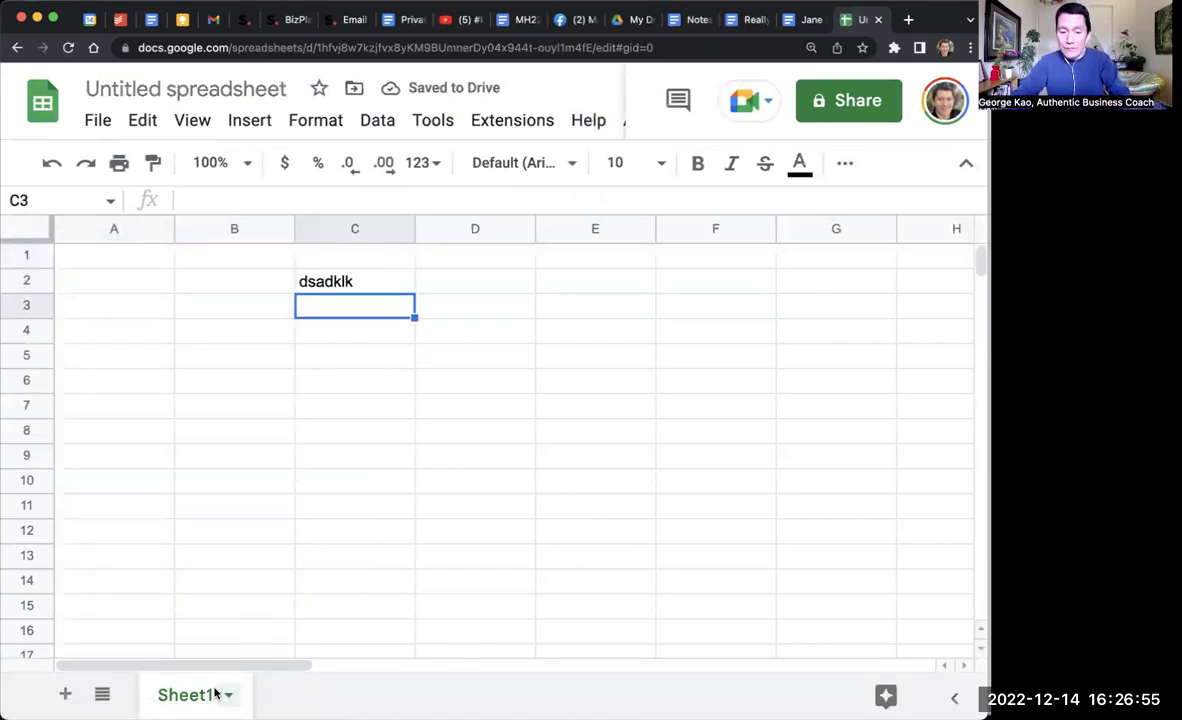
Step: Add Sheet2 and Sheet3, and title the spreadsheet 'greatest spreadsheet in the world'
{"action": "left_click", "coordinate": [65, 694]}
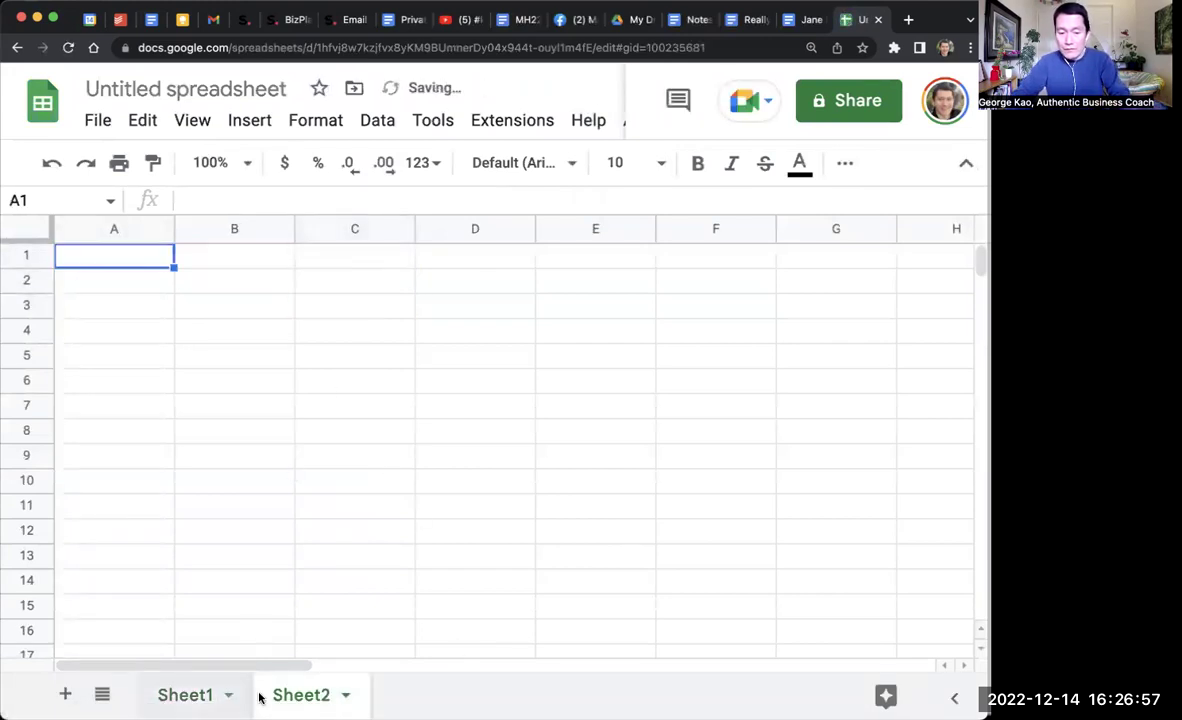
{"action": "left_click", "coordinate": [63, 694]}
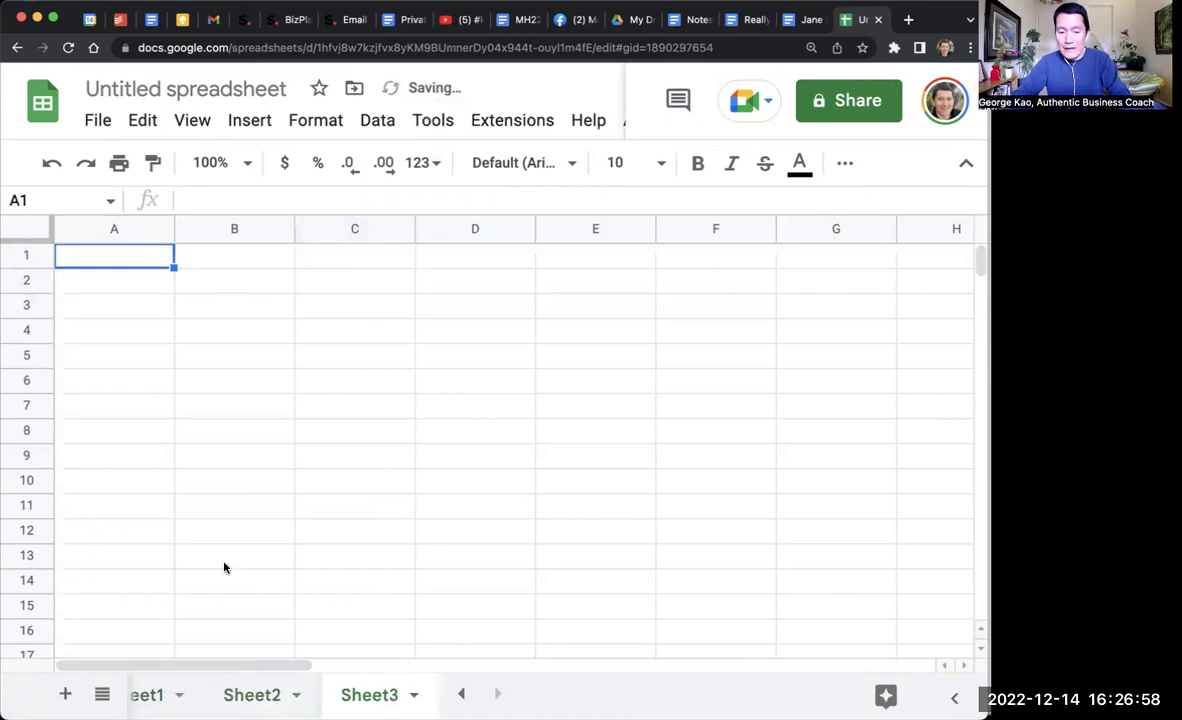
{"action": "left_click", "coordinate": [195, 90]}
{"action": "type", "text": "grea"}
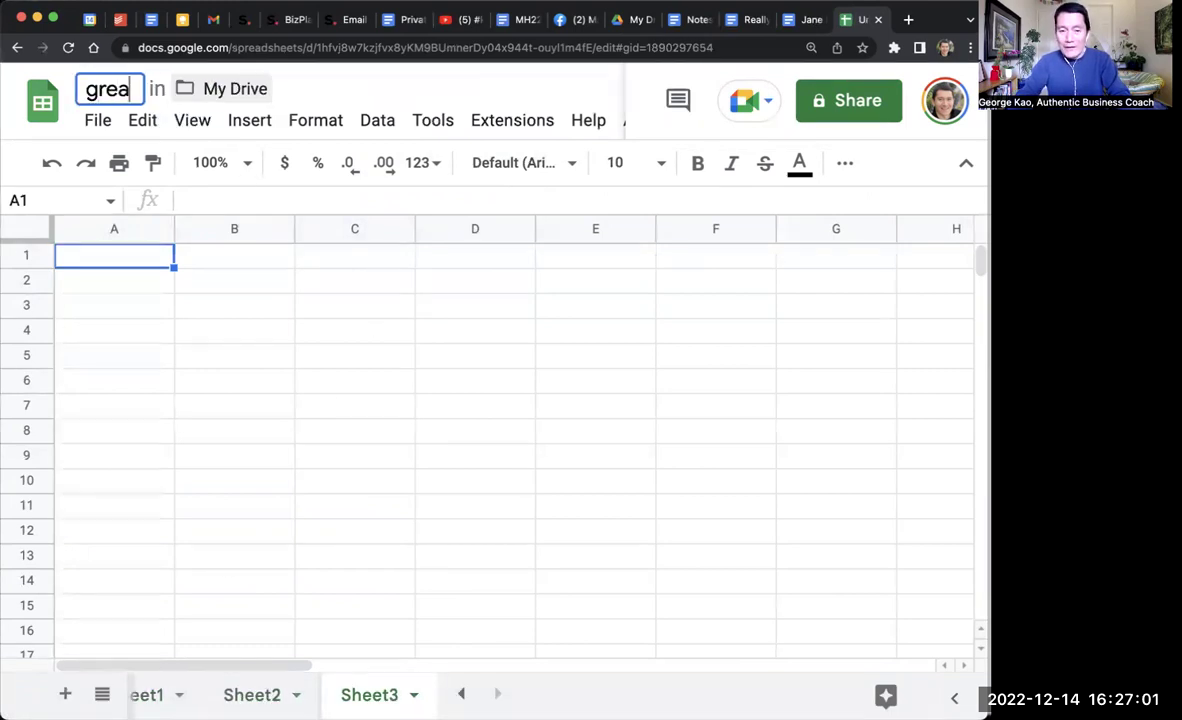
{"action": "type", "text": "test spreadsheet in the owrld"}
{"action": "key", "text": "Return"}
Step: Set the spreadsheet's General access to 'Anyone with the link' as Commenter
{"action": "left_click", "coordinate": [842, 110]}
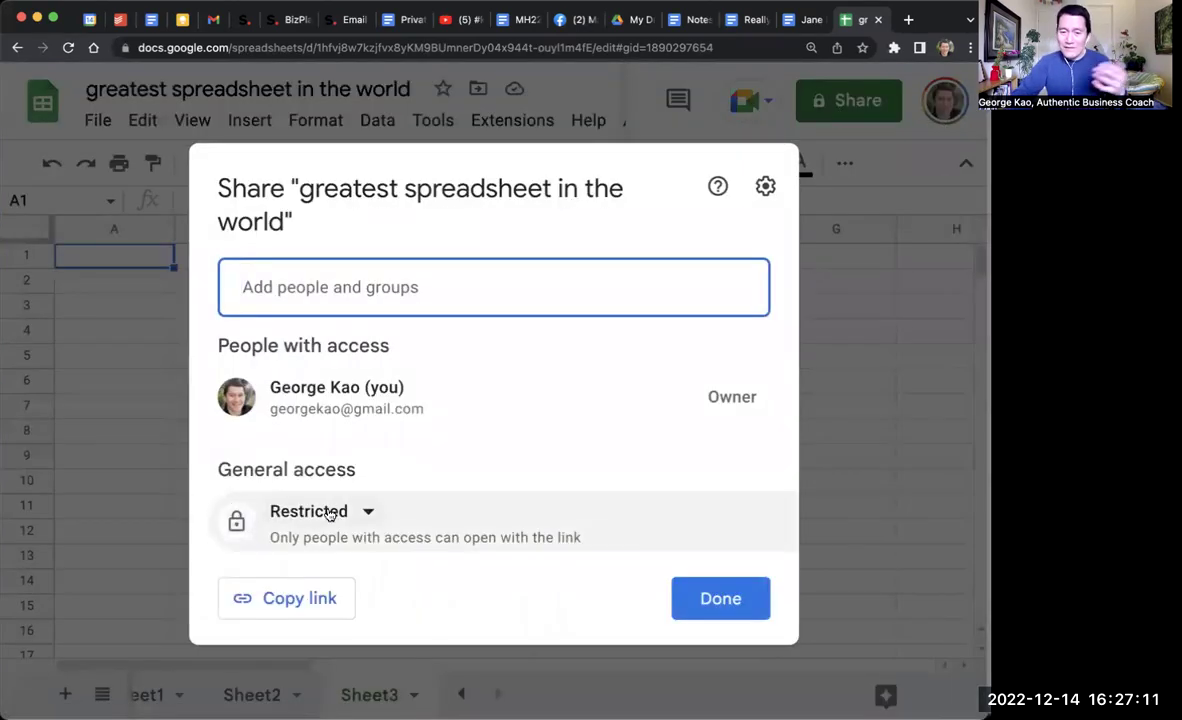
{"action": "left_click", "coordinate": [328, 512]}
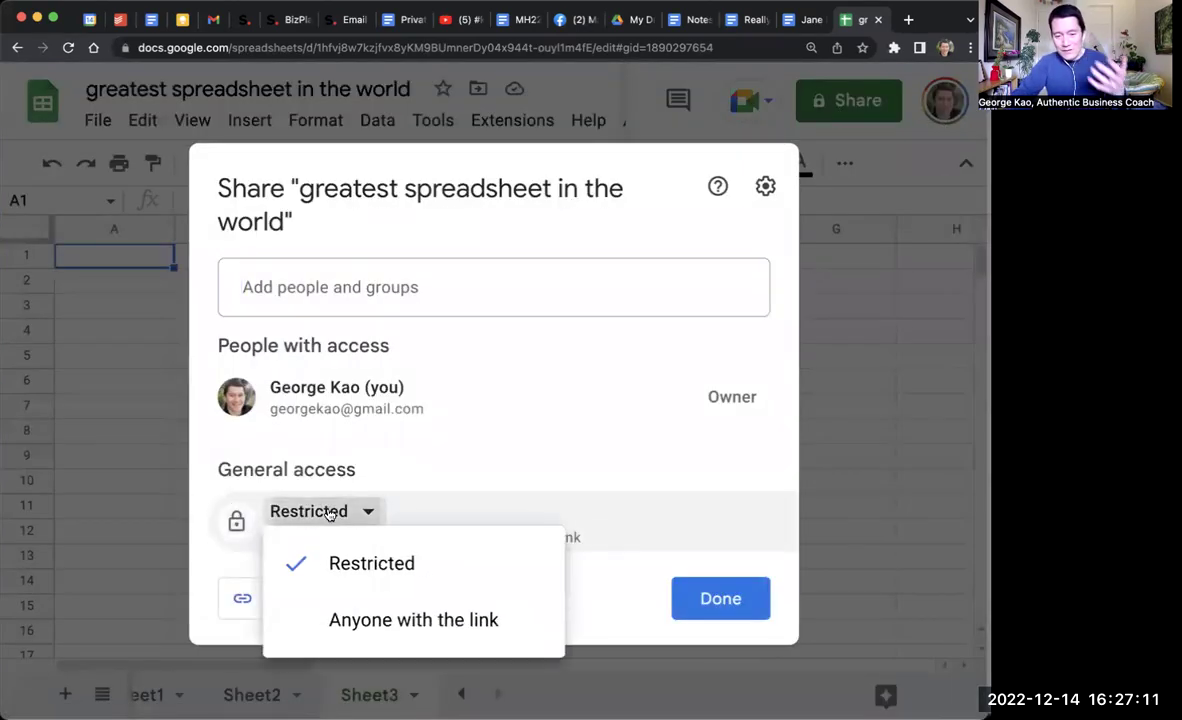
{"action": "left_click", "coordinate": [390, 620]}
{"action": "left_click", "coordinate": [710, 521]}
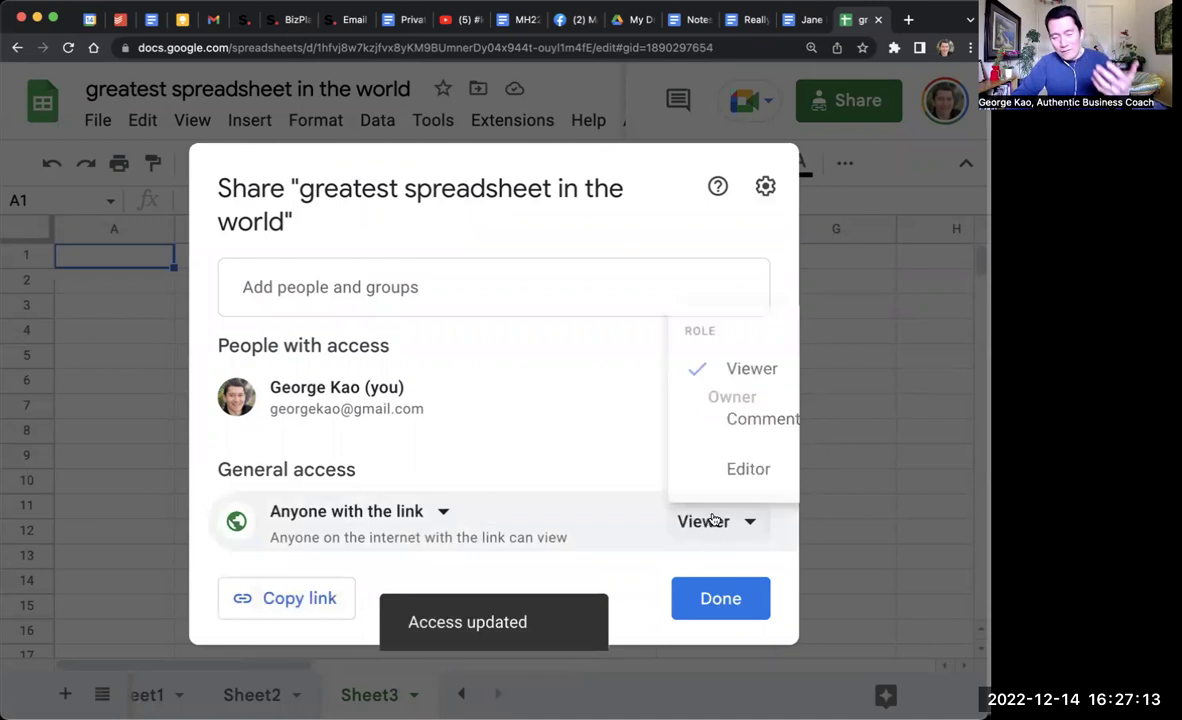
{"action": "left_click", "coordinate": [760, 406]}
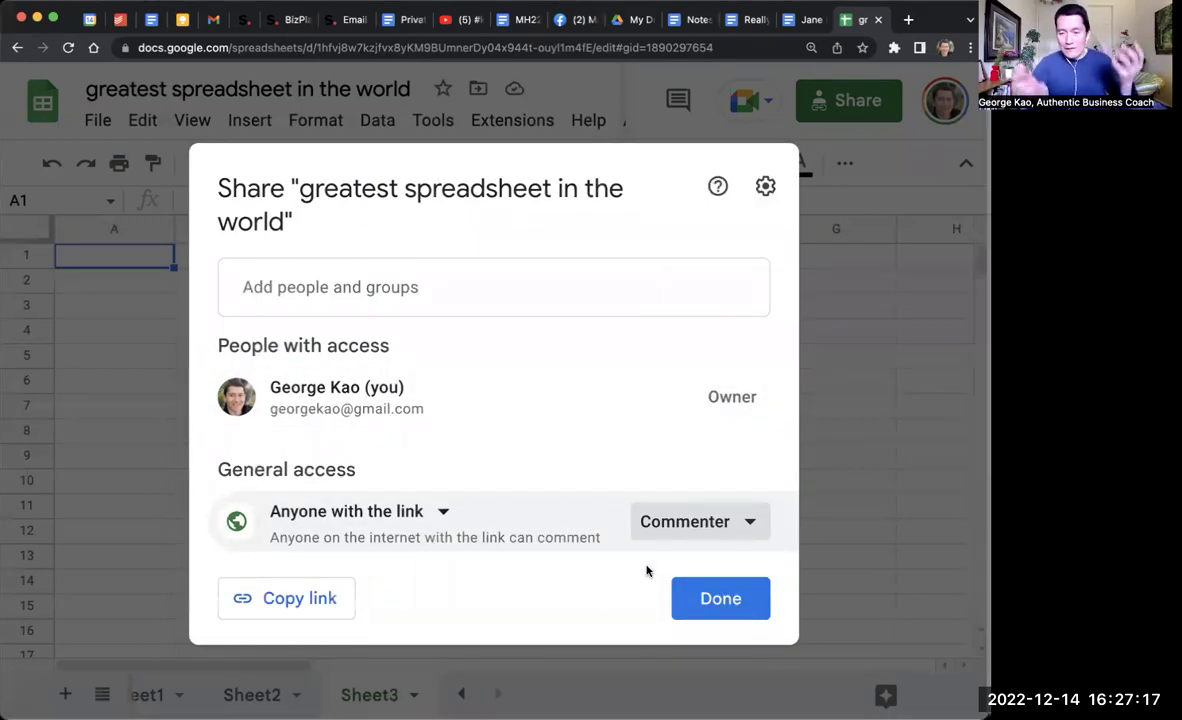
Step: Copy the spreadsheet's sharing link and go back to the Really important template doc
{"action": "left_click", "coordinate": [296, 600]}
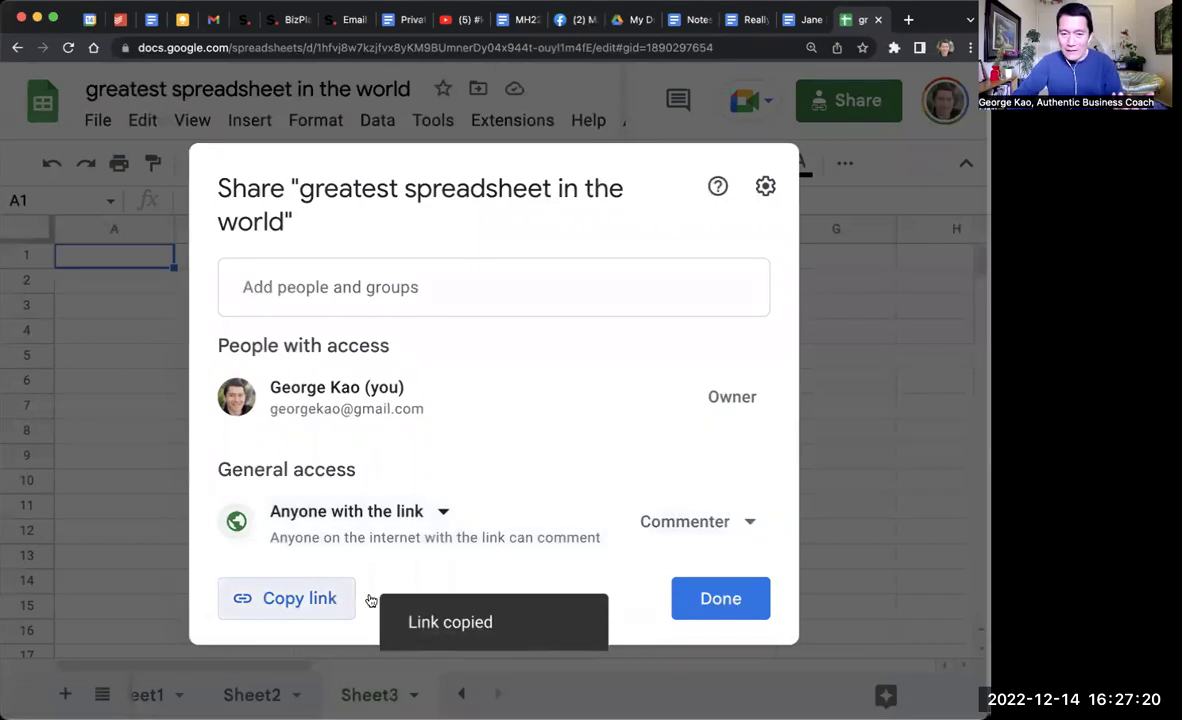
{"action": "left_click", "coordinate": [735, 611]}
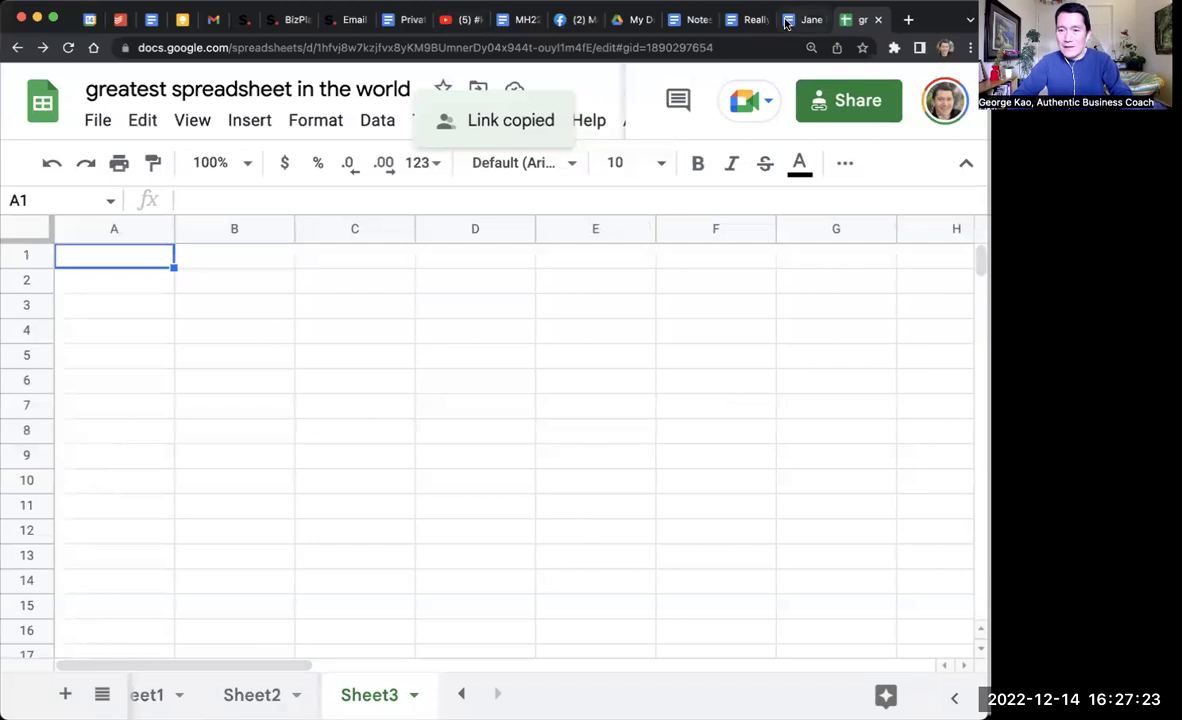
{"action": "left_click", "coordinate": [741, 20]}
Step: Write 'Here's the wonderful template:' with bullets 'Click here to make a copy for yourself' and 'Click here for the master copy…'
{"action": "left_click", "coordinate": [398, 655]}
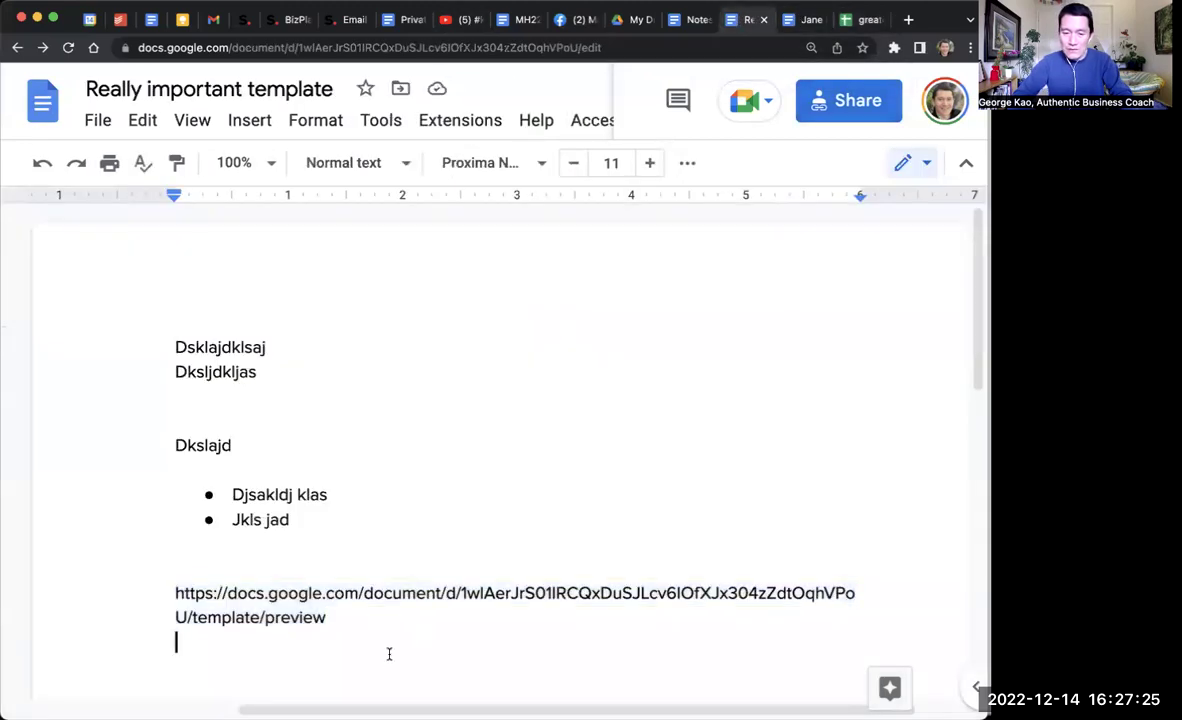
{"action": "key", "text": "Return"}
{"action": "key", "text": "Return"}
{"action": "type", "text": "Here's ht"}
{"action": "type", "text": "e wonderful"}
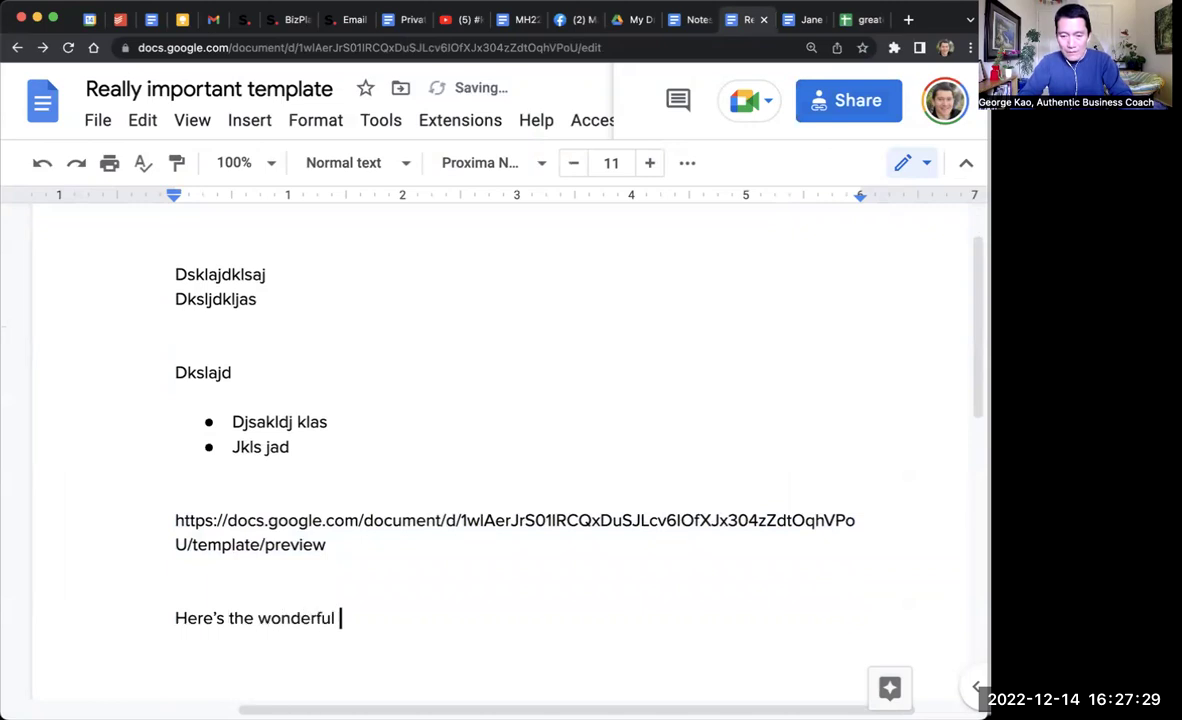
{"action": "type", "text": " template:"}
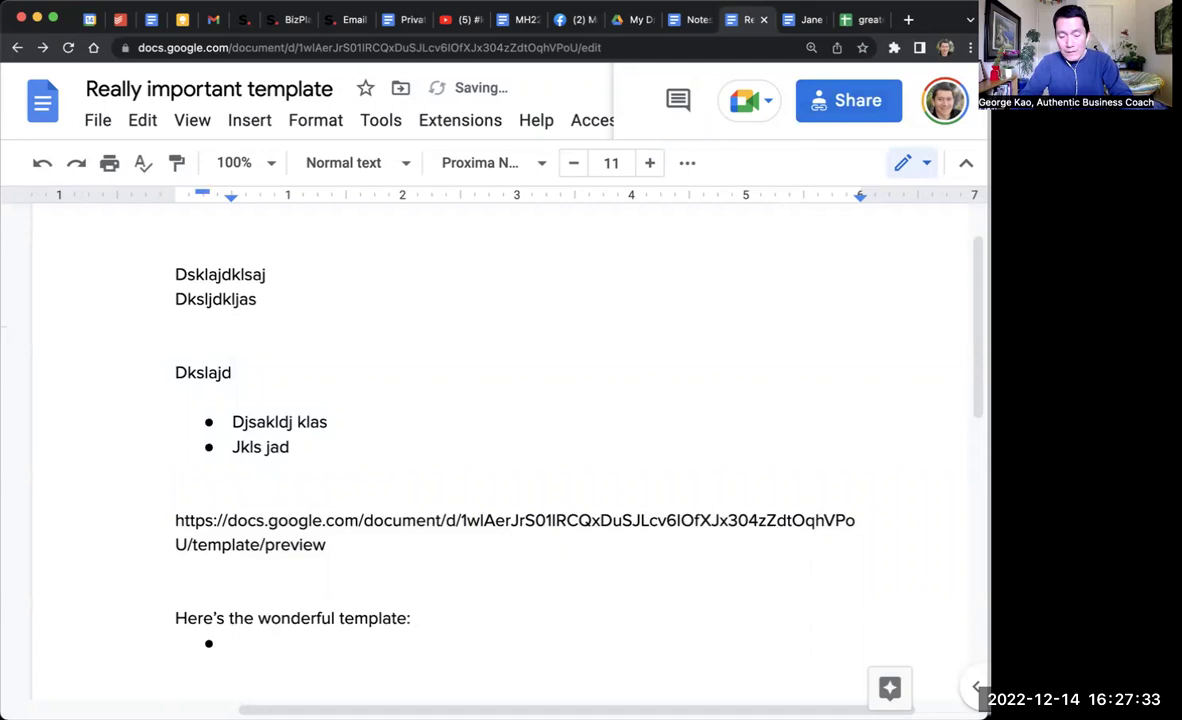
{"action": "type", "text": " Click here to am"}
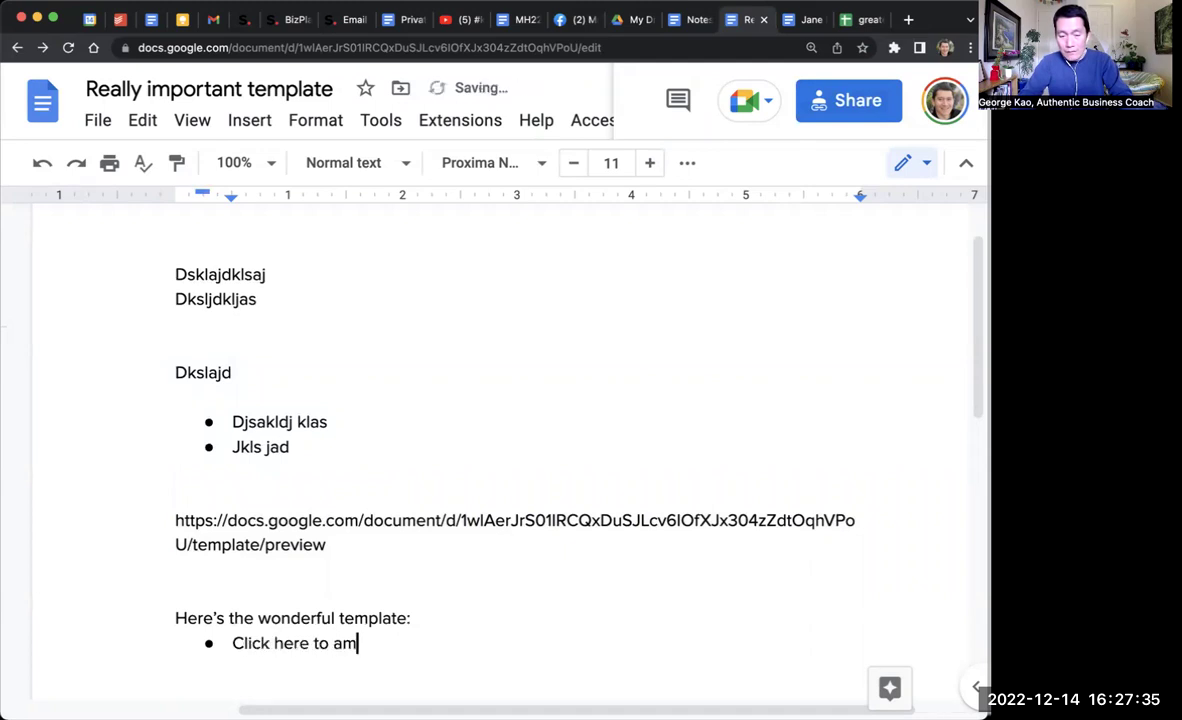
{"action": "key", "text": "BackSpace"}
{"action": "key", "text": "BackSpace"}
{"action": "type", "text": "make a copy for yourself"}
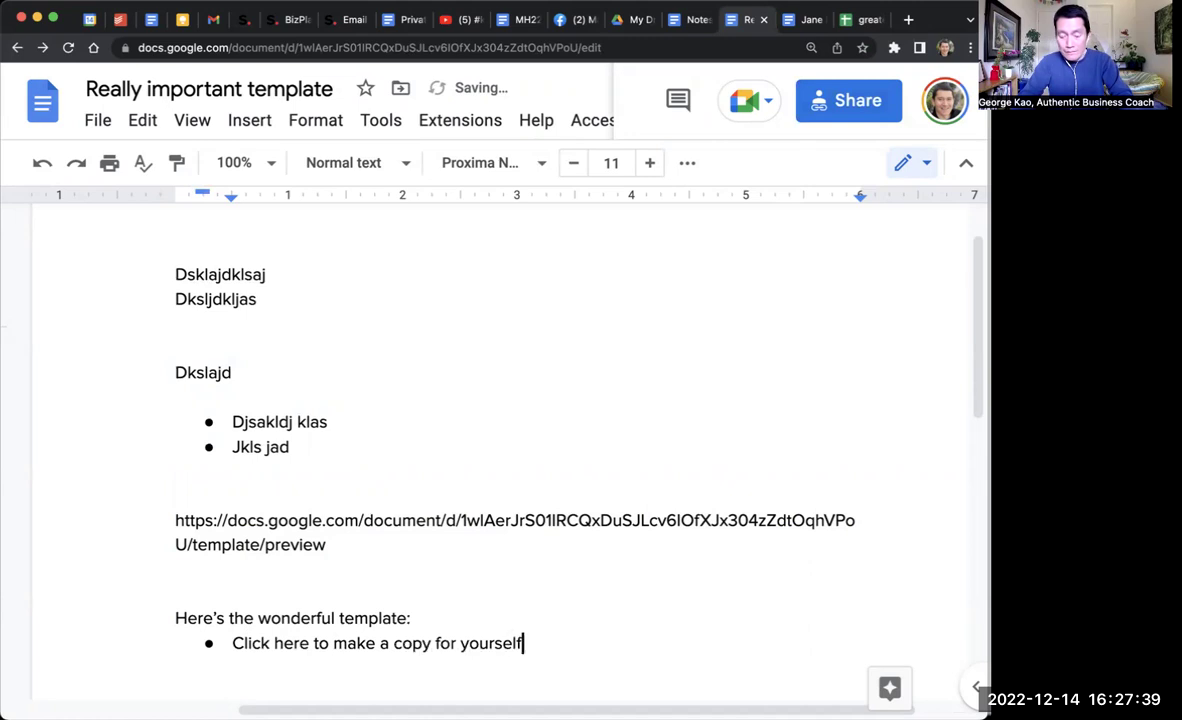
{"action": "key", "text": "Return"}
{"action": "type", "text": "Click here for the master copy if you want to add comments for me"}
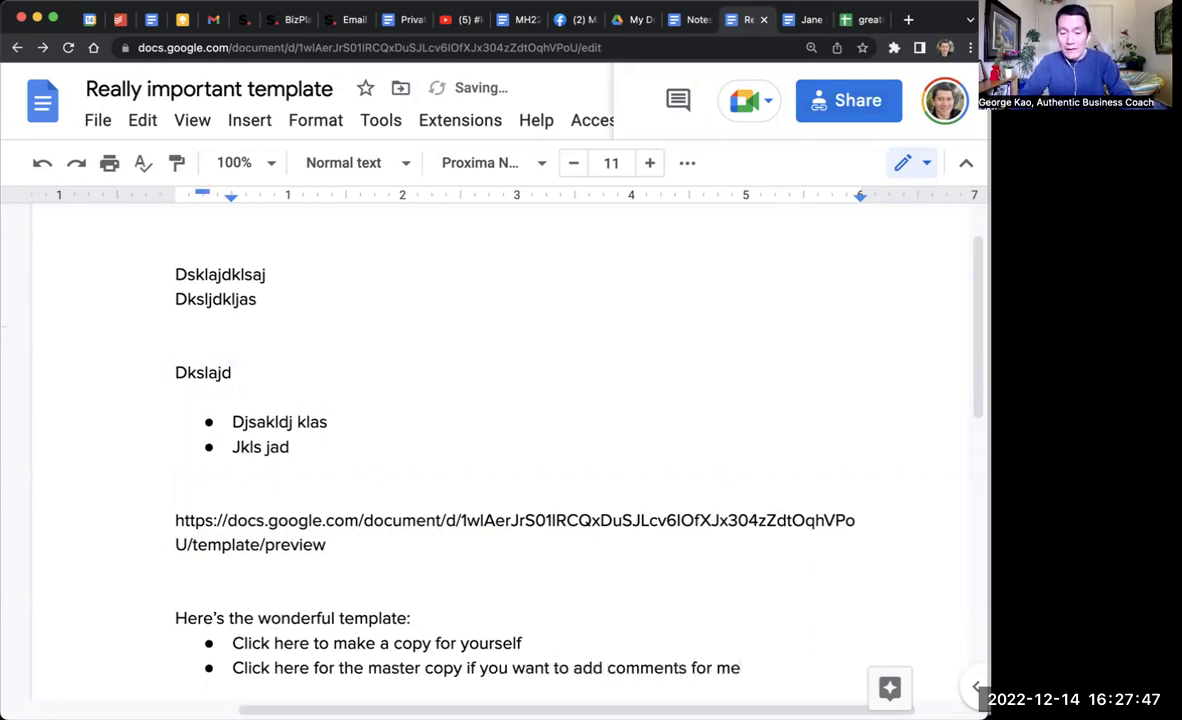
Step: Link the second bullet's 'Click here' to the spreadsheet's sharing URL
{"action": "key", "text": "shift+alt+Right"}
{"action": "key", "text": "shift+alt+Right"}
{"action": "key", "text": "super+k"}
{"action": "key", "text": "super+v"}
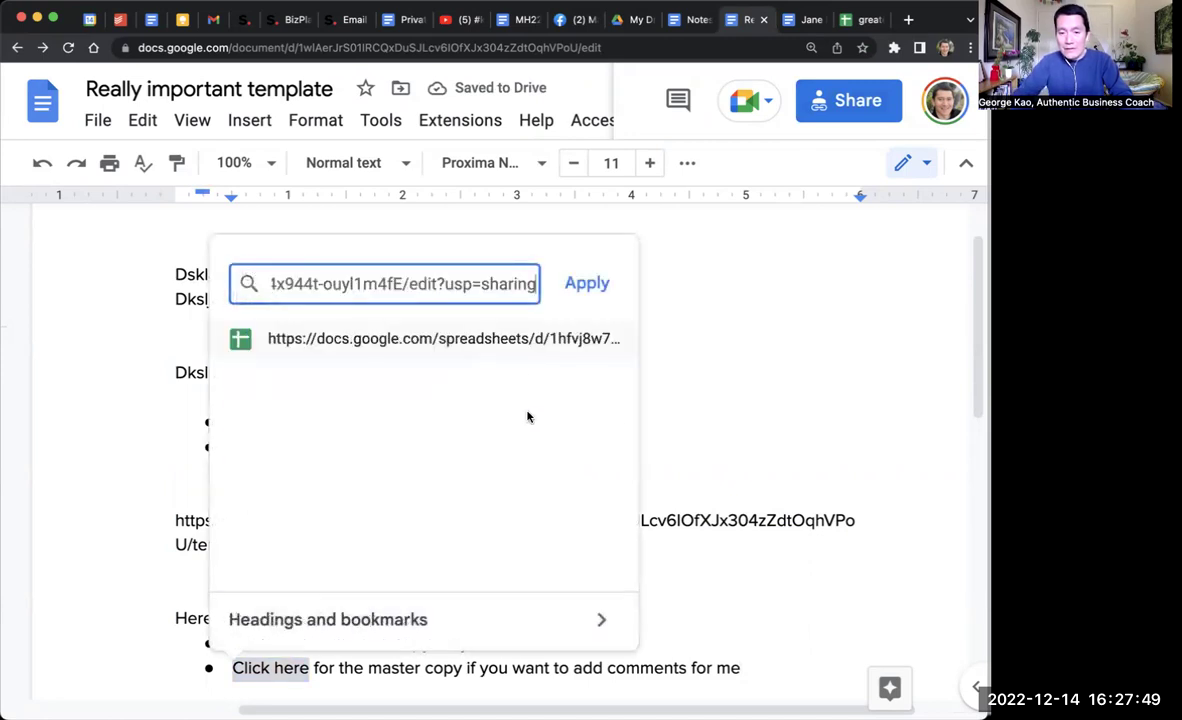
{"action": "key", "text": "Return"}
{"action": "left_click", "coordinate": [845, 20]}
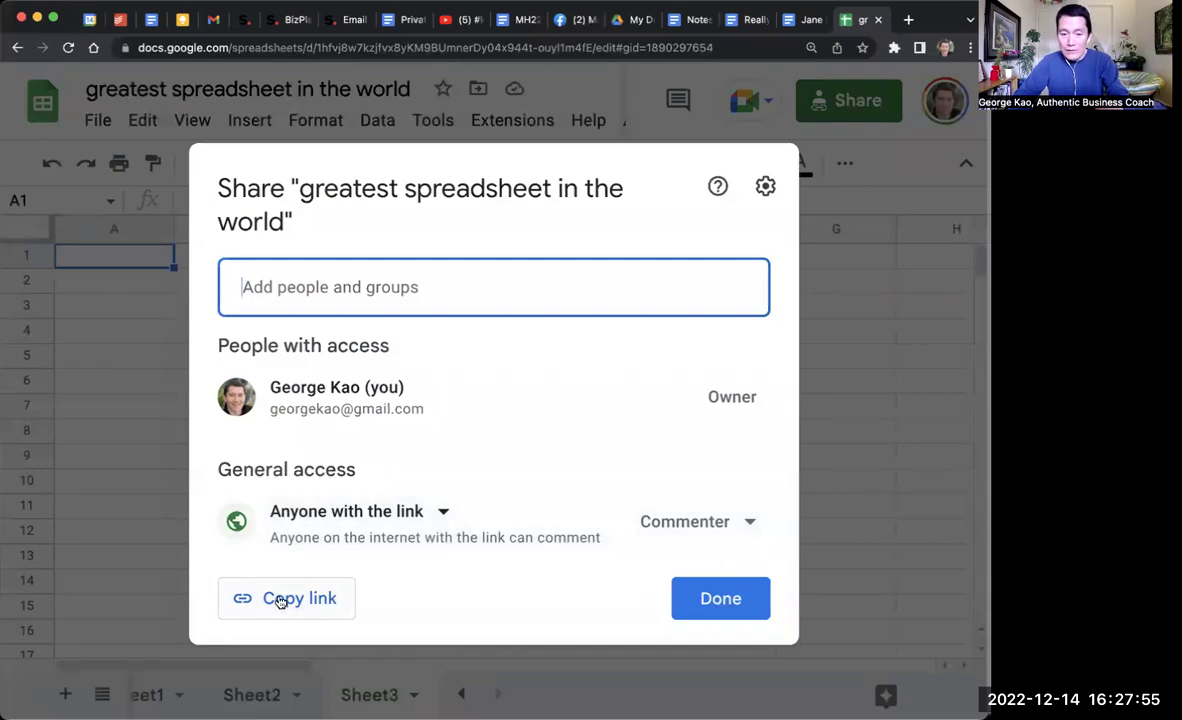
Step: Close the spreadsheet's Share dialog and copy its address from the address bar
{"action": "left_click", "coordinate": [720, 598]}
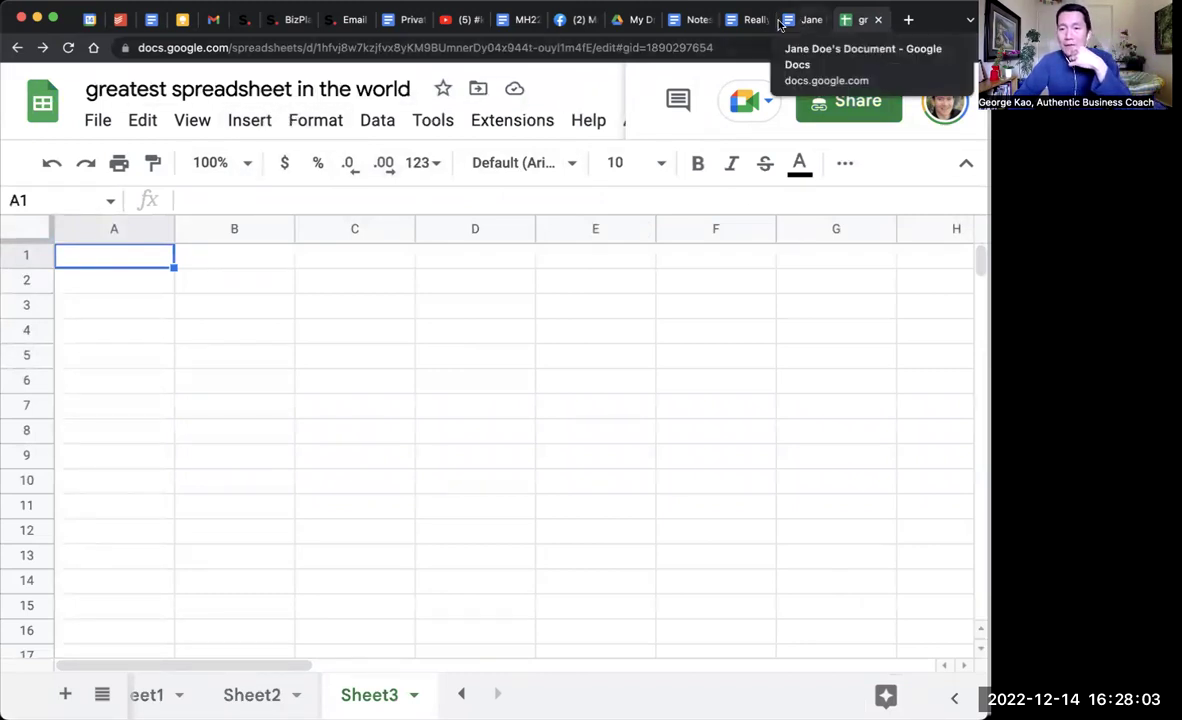
{"action": "left_click", "coordinate": [661, 50]}
{"action": "key", "text": "super+c"}
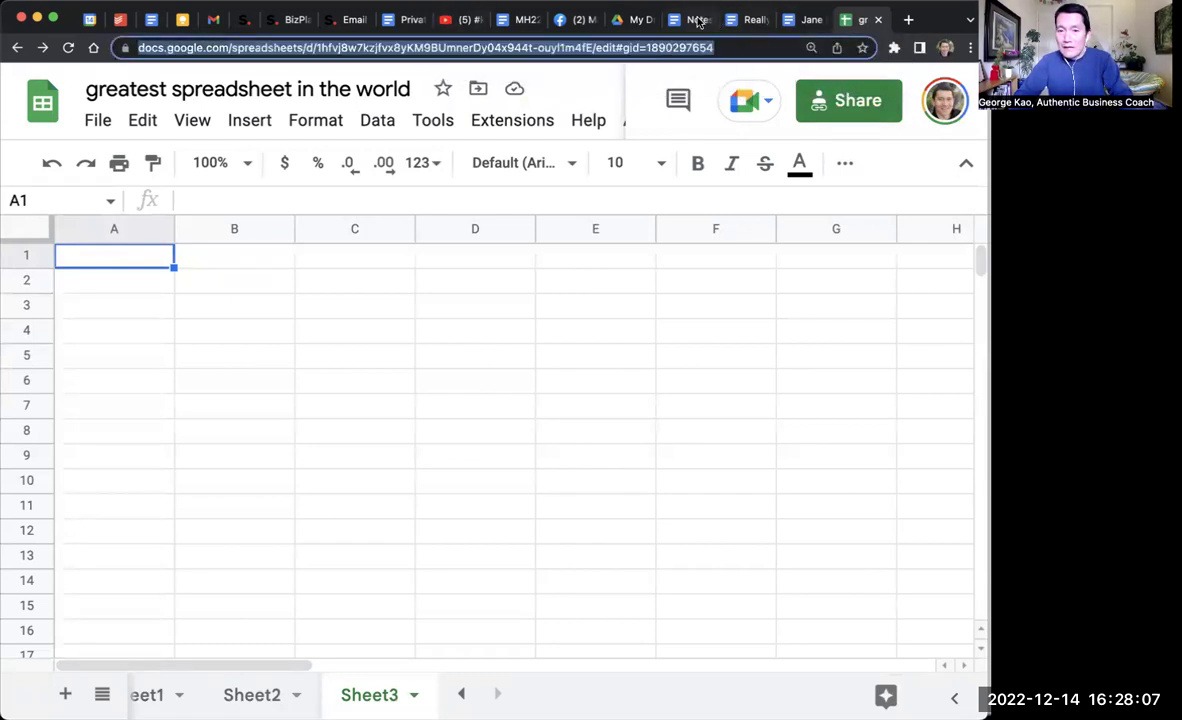
{"action": "left_click", "coordinate": [746, 21]}
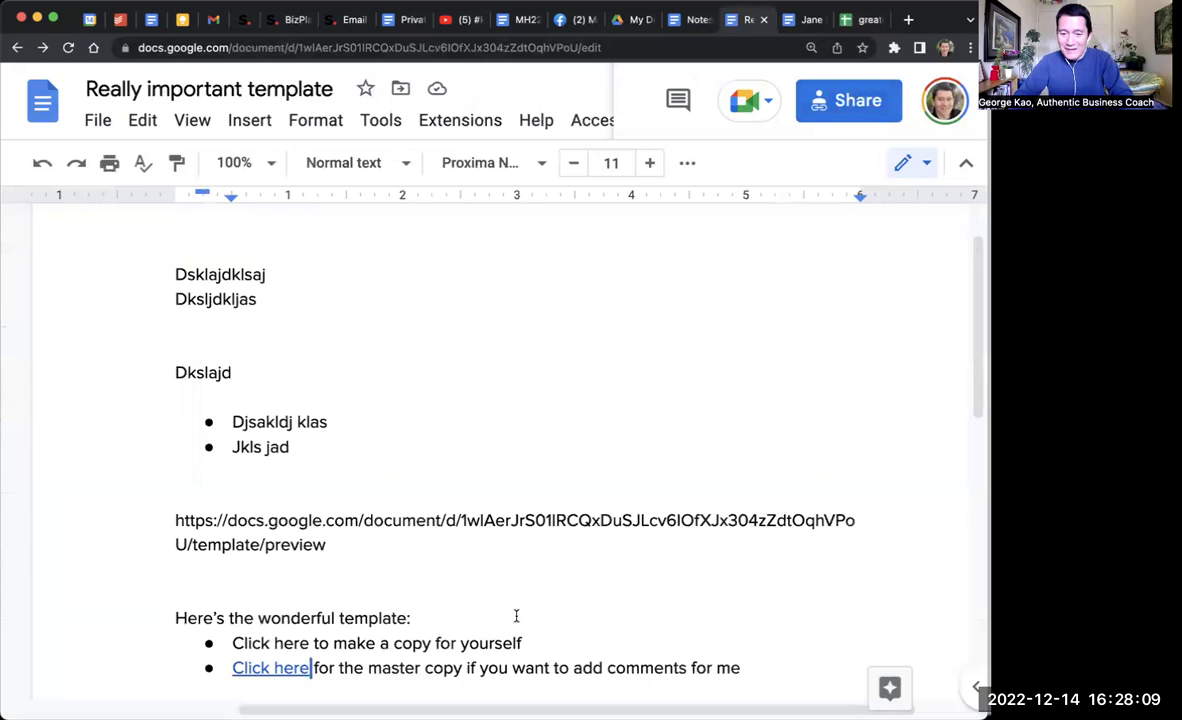
{"action": "left_click", "coordinate": [467, 550]}
{"action": "key", "text": "Return"}
{"action": "key", "text": "Return"}
{"action": "key", "text": "Return"}
{"action": "key", "text": "super+v"}
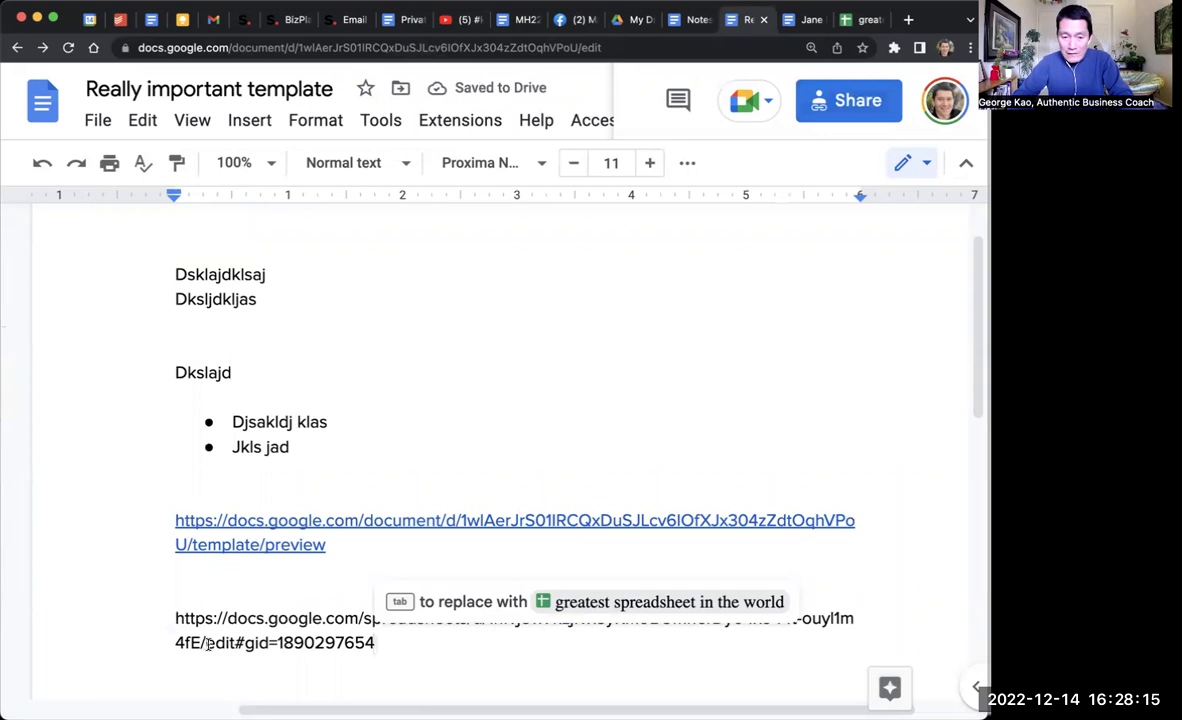
{"action": "left_click_drag", "start_coordinate": [206, 643], "coordinate": [371, 646]}
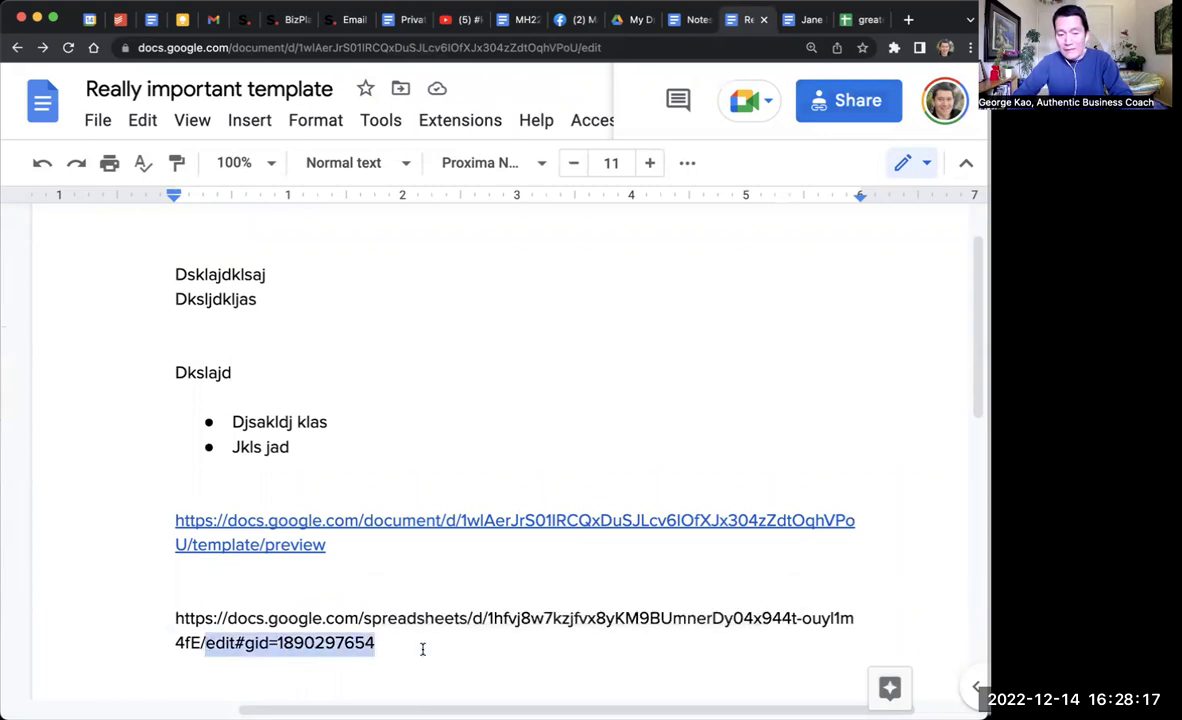
{"action": "type", "text": "tem"}
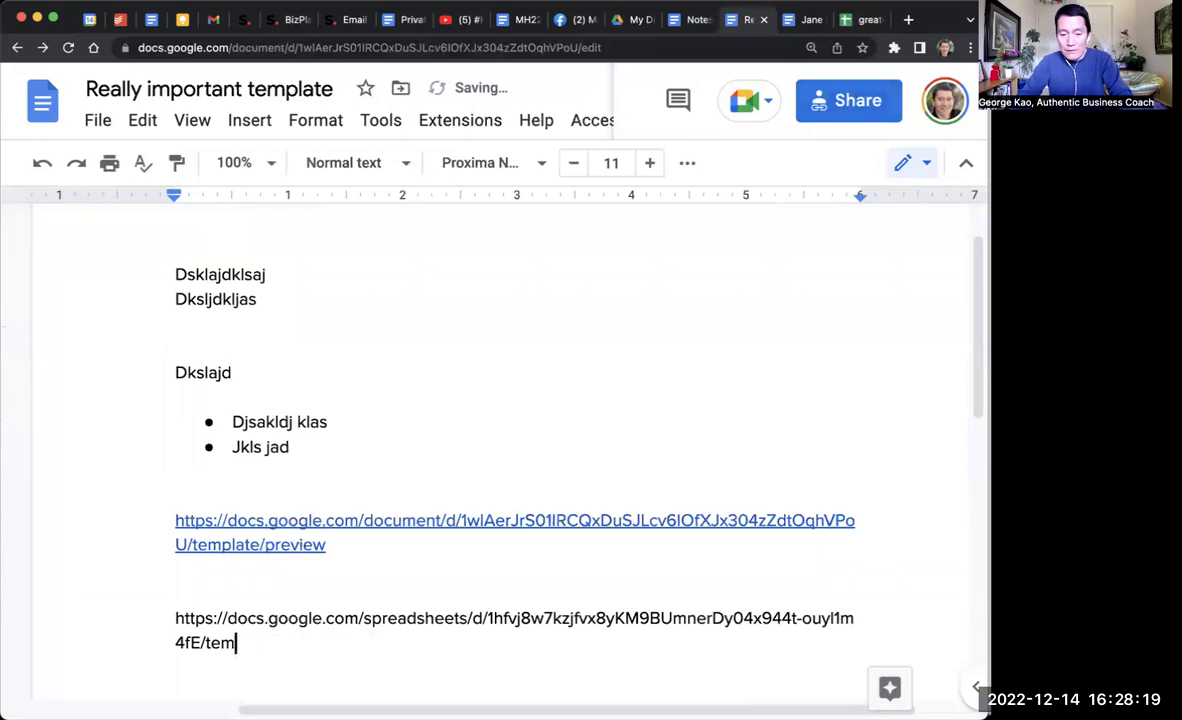
{"action": "type", "text": "plate/preview"}
Step: Copy the spreadsheet's template/preview link and load it in a new browser tab
{"action": "key", "text": "shift+Up"}
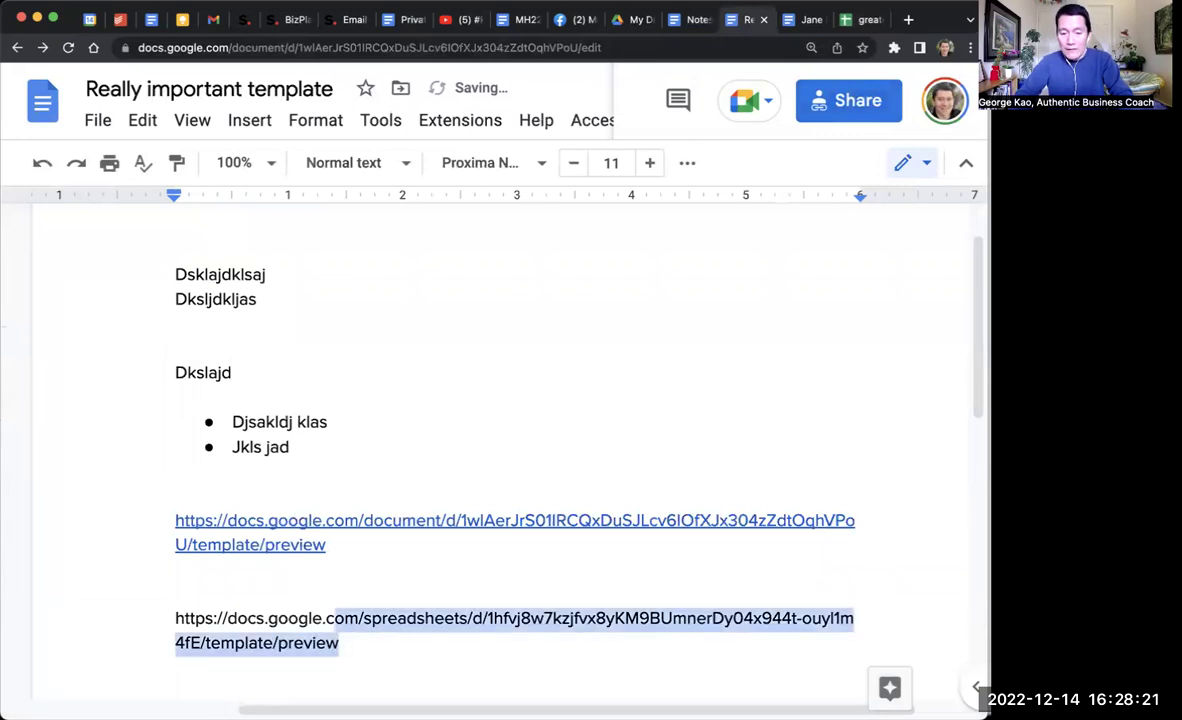
{"action": "key", "text": "shift+Home"}
{"action": "key", "text": "super+c"}
{"action": "key", "text": "super+t"}
{"action": "key", "text": "super+v"}
{"action": "key", "text": "Return"}
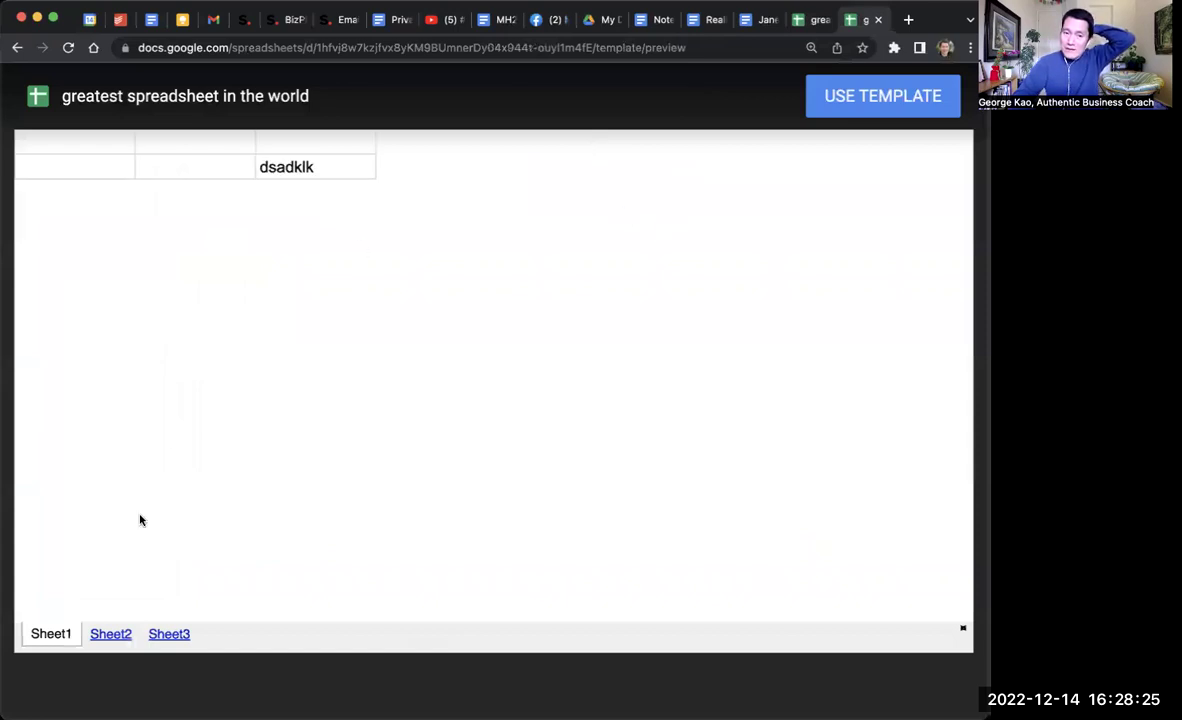
Step: Check Sheet2, Sheet3 and Sheet1 in the template preview, then make a copy
{"action": "left_click", "coordinate": [111, 635]}
{"action": "left_click", "coordinate": [163, 636]}
{"action": "left_click", "coordinate": [38, 637]}
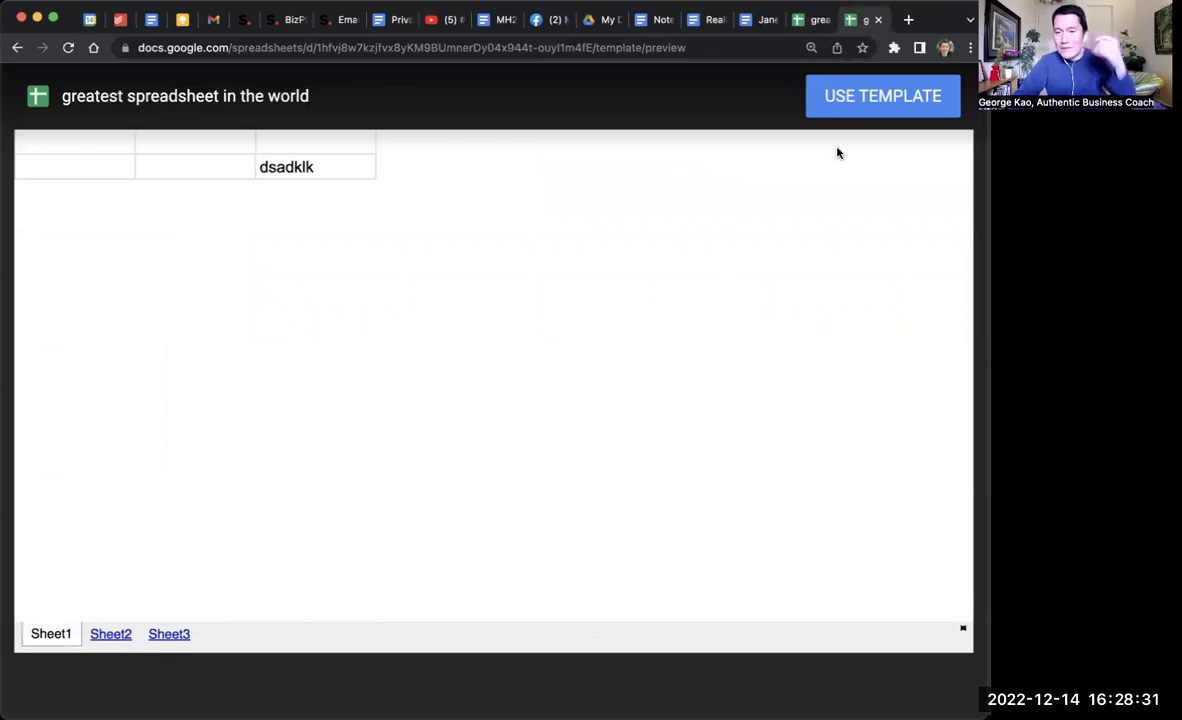
{"action": "left_click", "coordinate": [866, 97]}
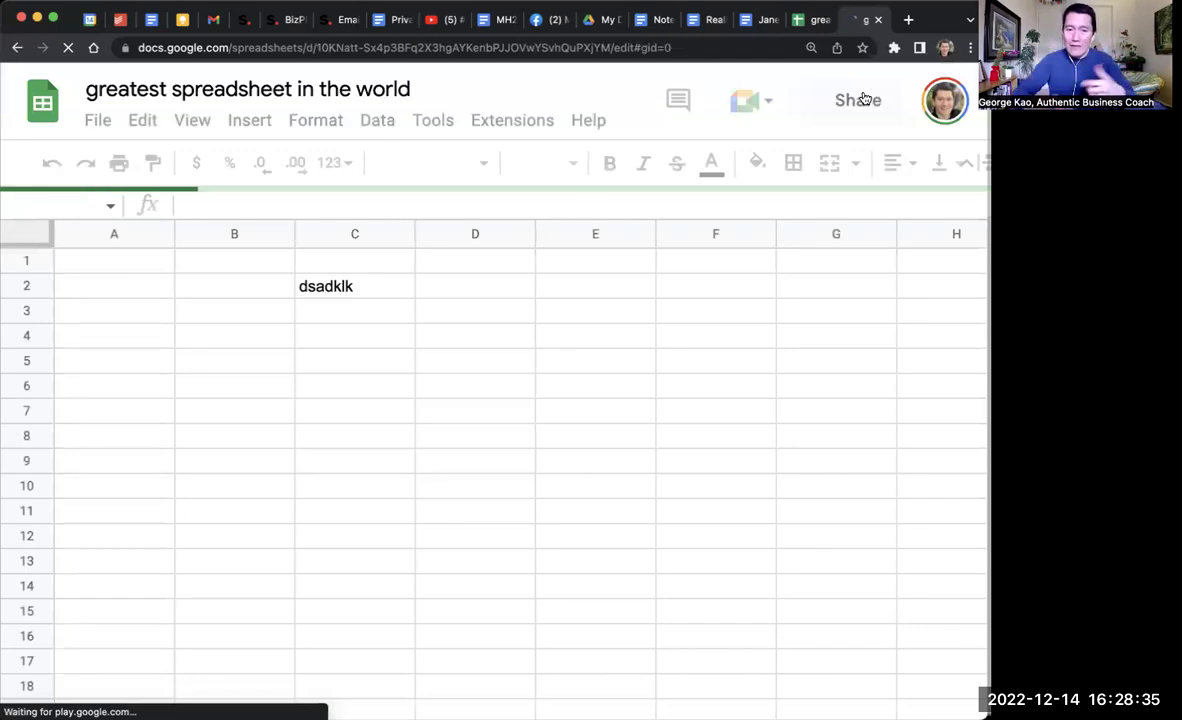
Step: Retitle the copied spreadsheet with a sample person's name plus 'spreadsheet'
{"action": "left_click", "coordinate": [254, 85]}
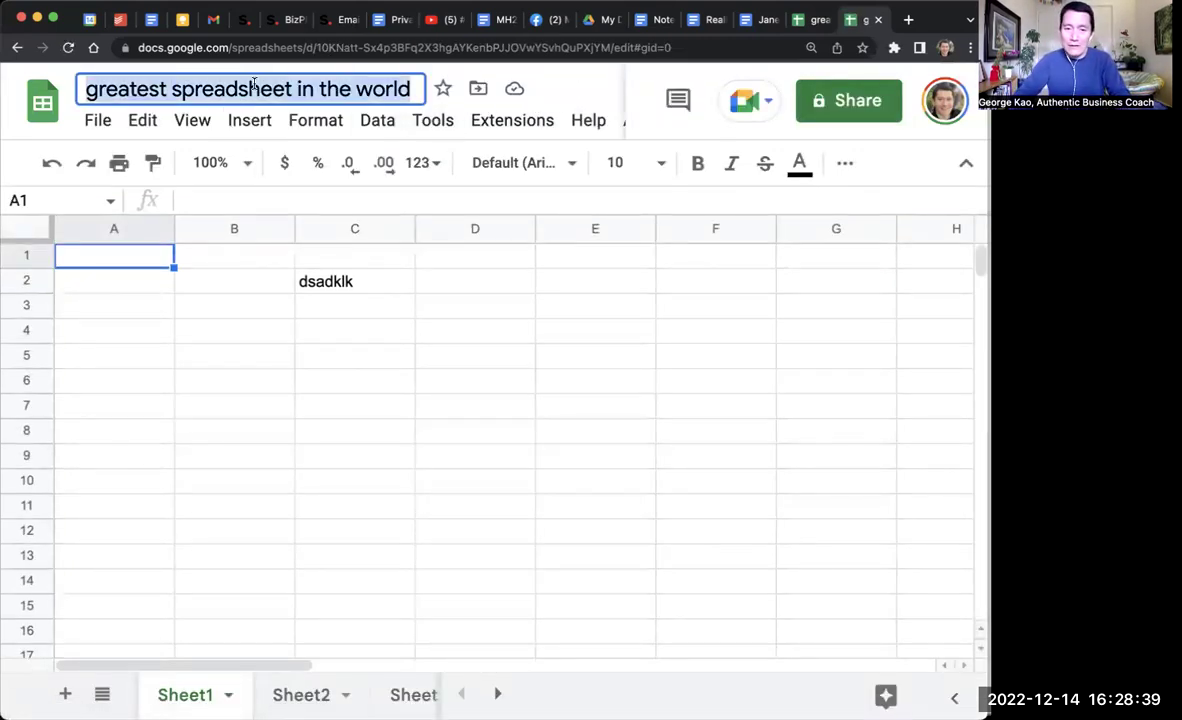
{"action": "type", "text": "John's"}
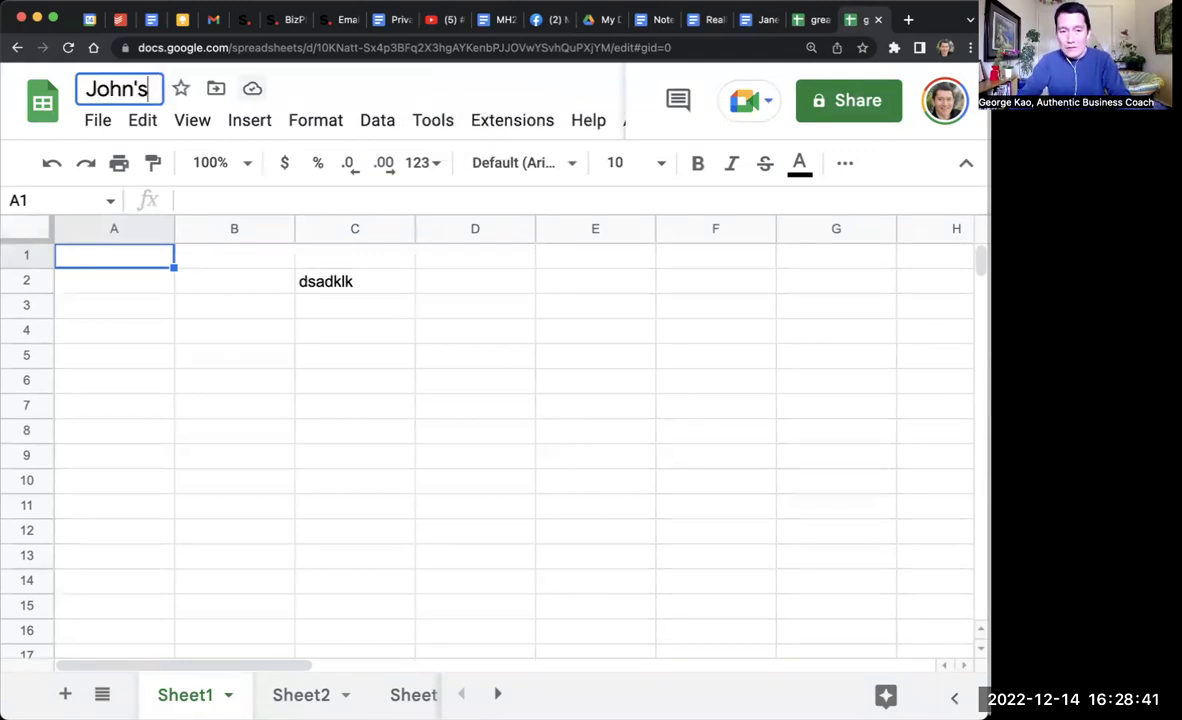
{"action": "type", "text": " spreadsheet"}
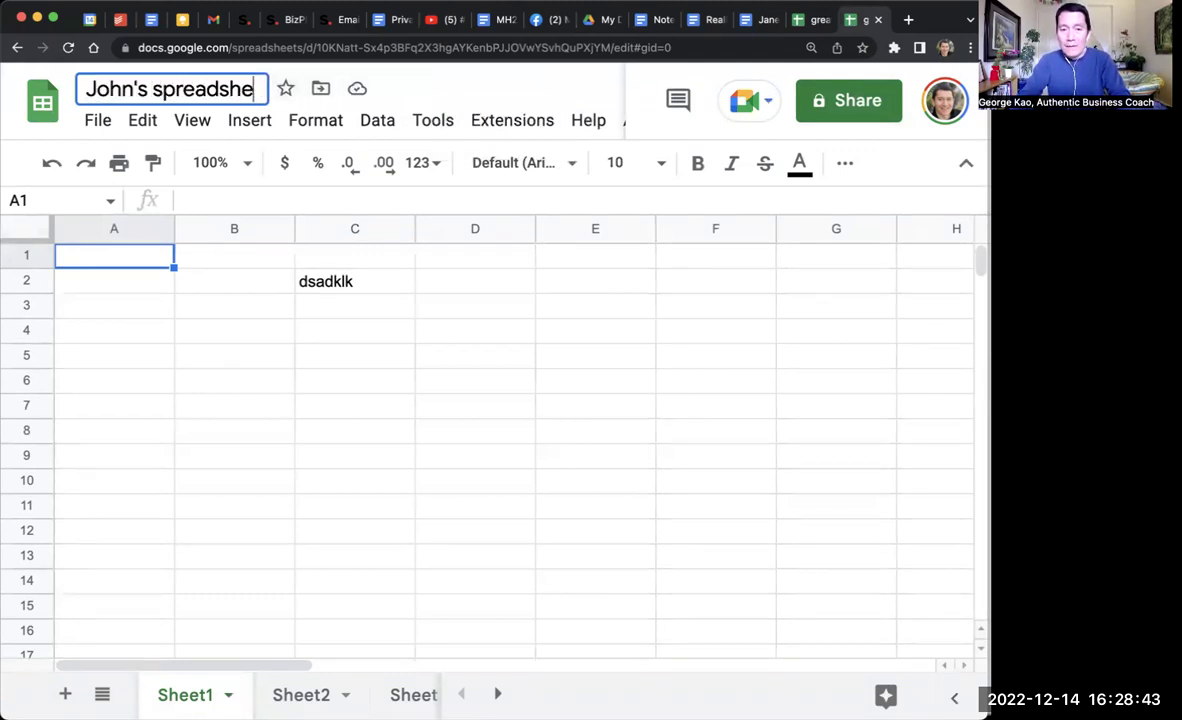
{"action": "key", "text": "Return"}
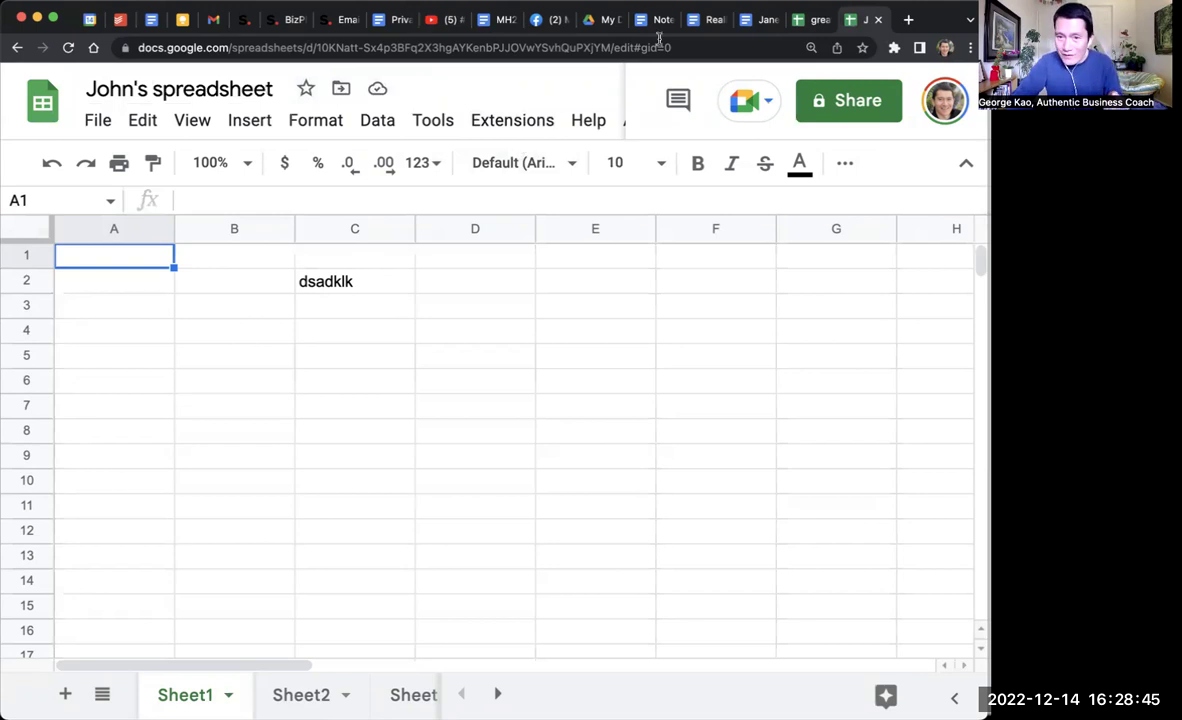
Step: Back in the template document, select the spreadsheet link
{"action": "left_click", "coordinate": [707, 20]}
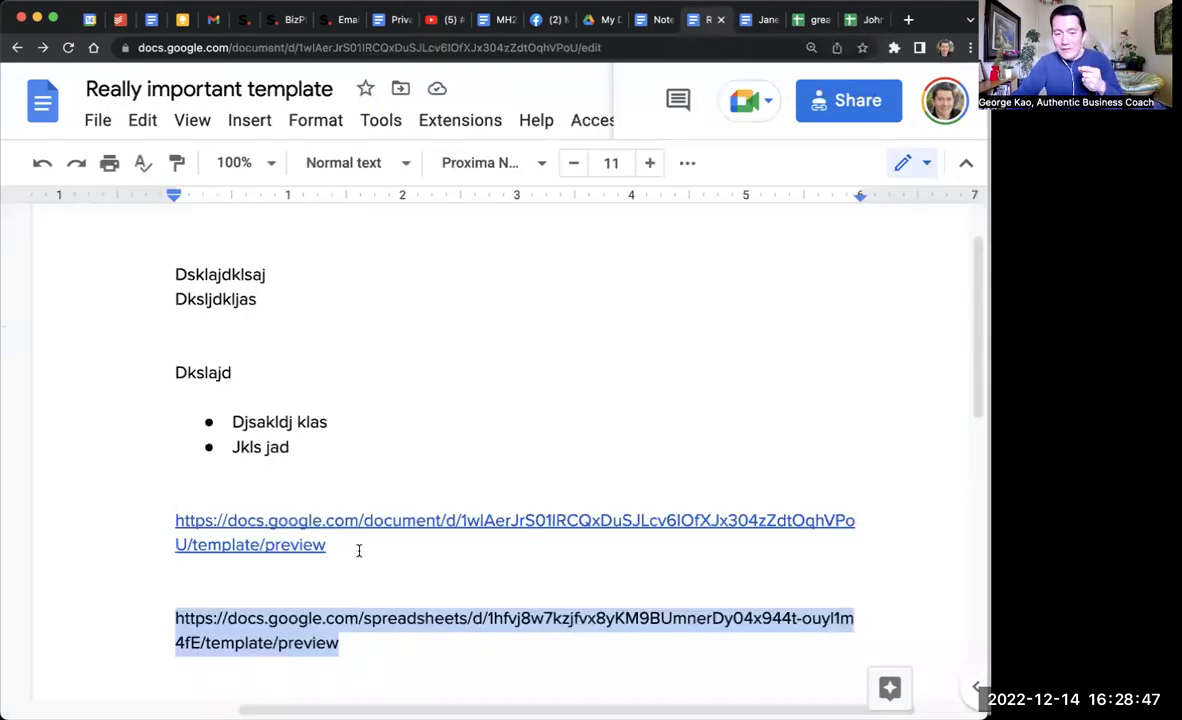
{"action": "scroll", "coordinate": [359, 550], "scroll_direction": "down", "scroll_amount": 4}
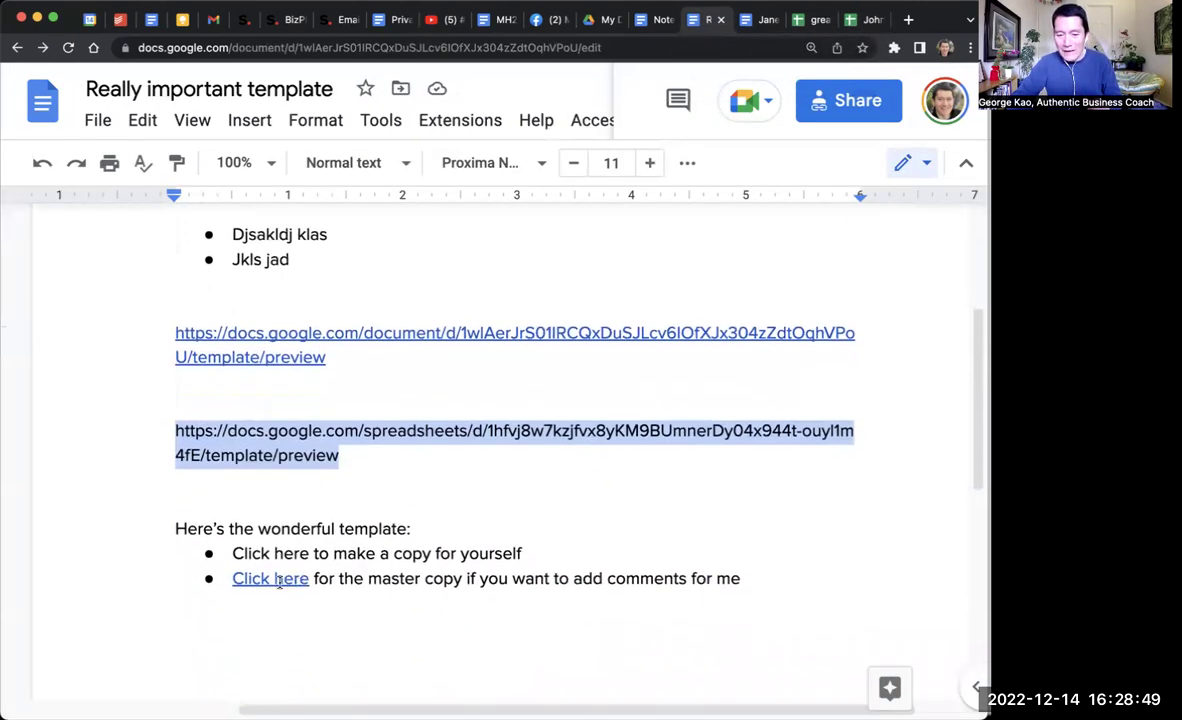
{"action": "left_click", "coordinate": [331, 453]}
{"action": "left_click_drag", "start_coordinate": [359, 456], "coordinate": [127, 441]}
{"action": "left_click", "coordinate": [413, 553]}
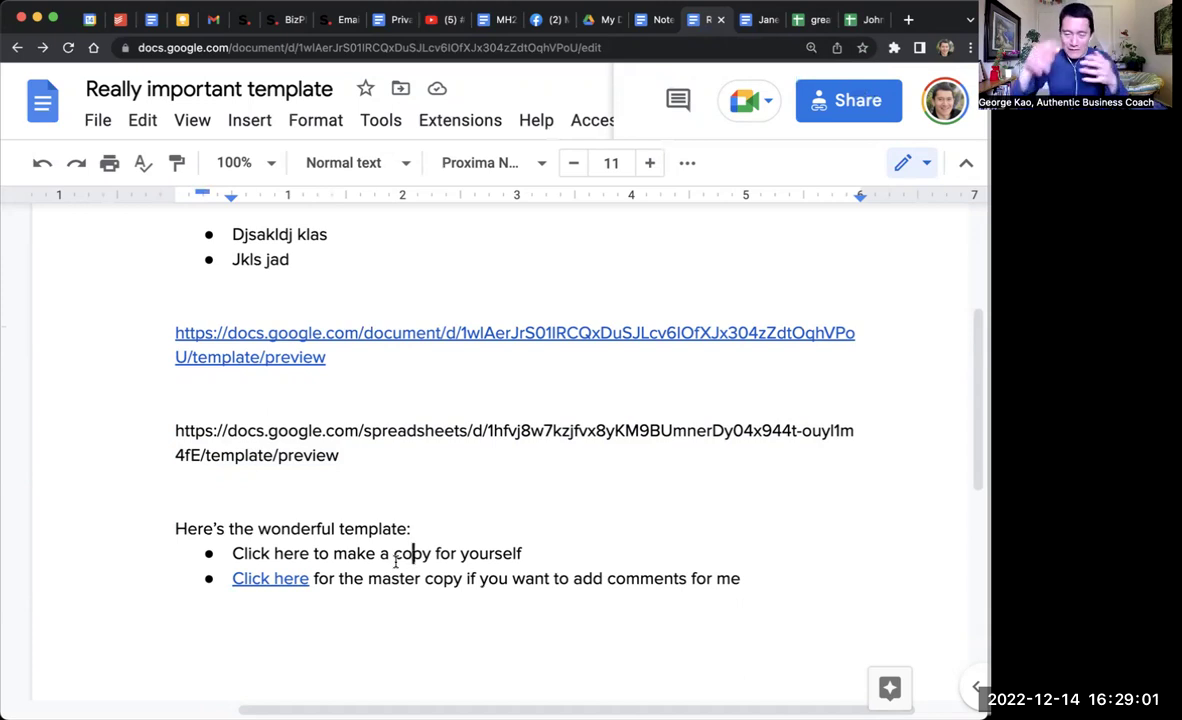
Step: Replace 'template/preview' at the link's end with 'copy' and copy the whole edited link
{"action": "left_click", "coordinate": [354, 455]}
{"action": "key", "text": "alt+shift+Left"}
{"action": "key", "text": "alt+shift+Left"}
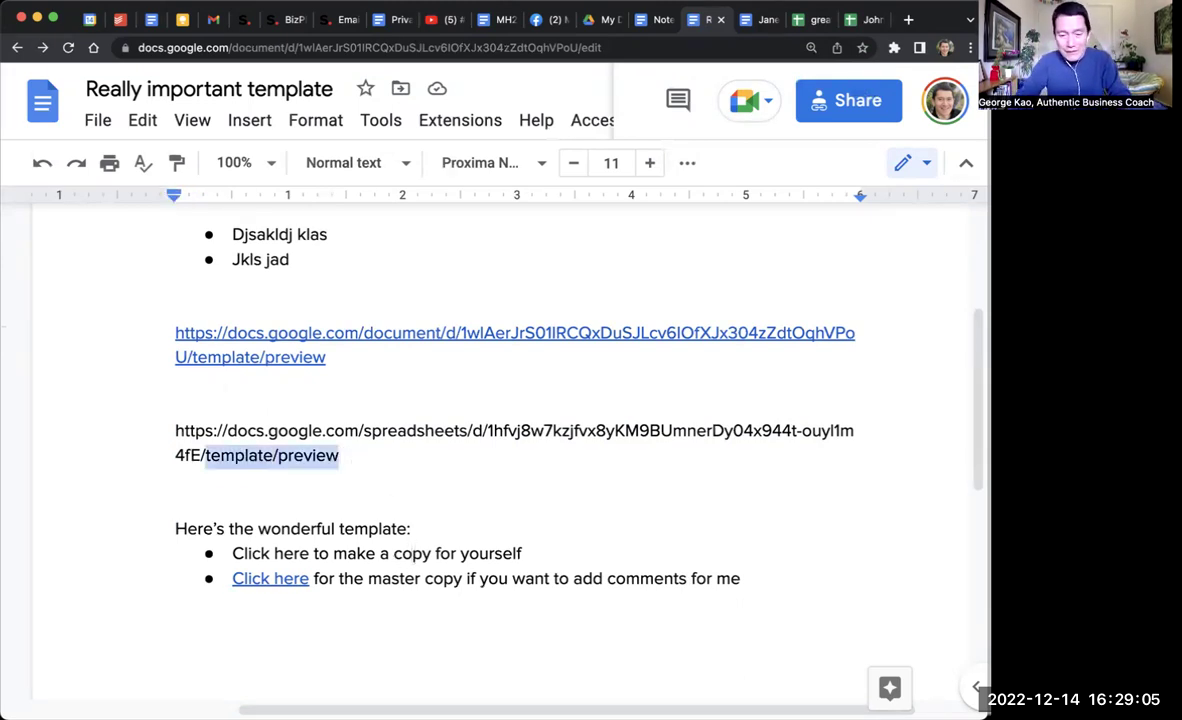
{"action": "type", "text": "copy"}
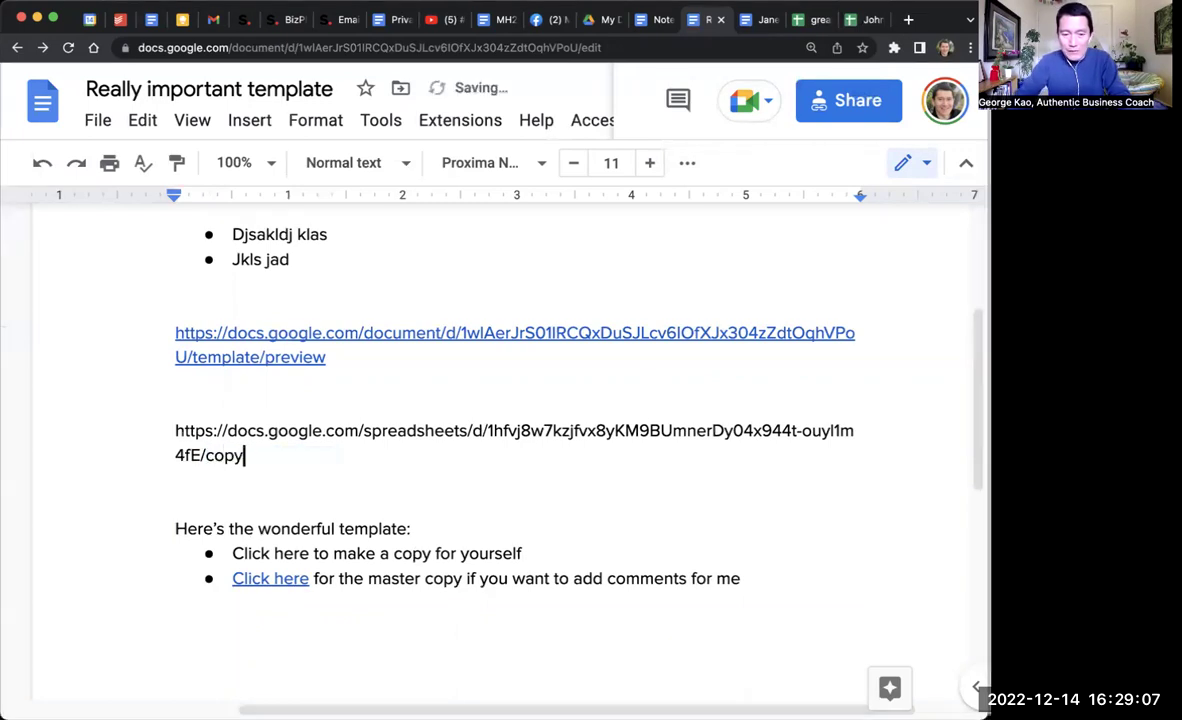
{"action": "key", "text": "shift+Up"}
{"action": "key", "text": "super+shift+Left"}
Step: Load the /copy link in a new tab and make a copy of 'greatest spreadsheet in the world'
{"action": "key", "text": "super+c"}
{"action": "key", "text": "super+t"}
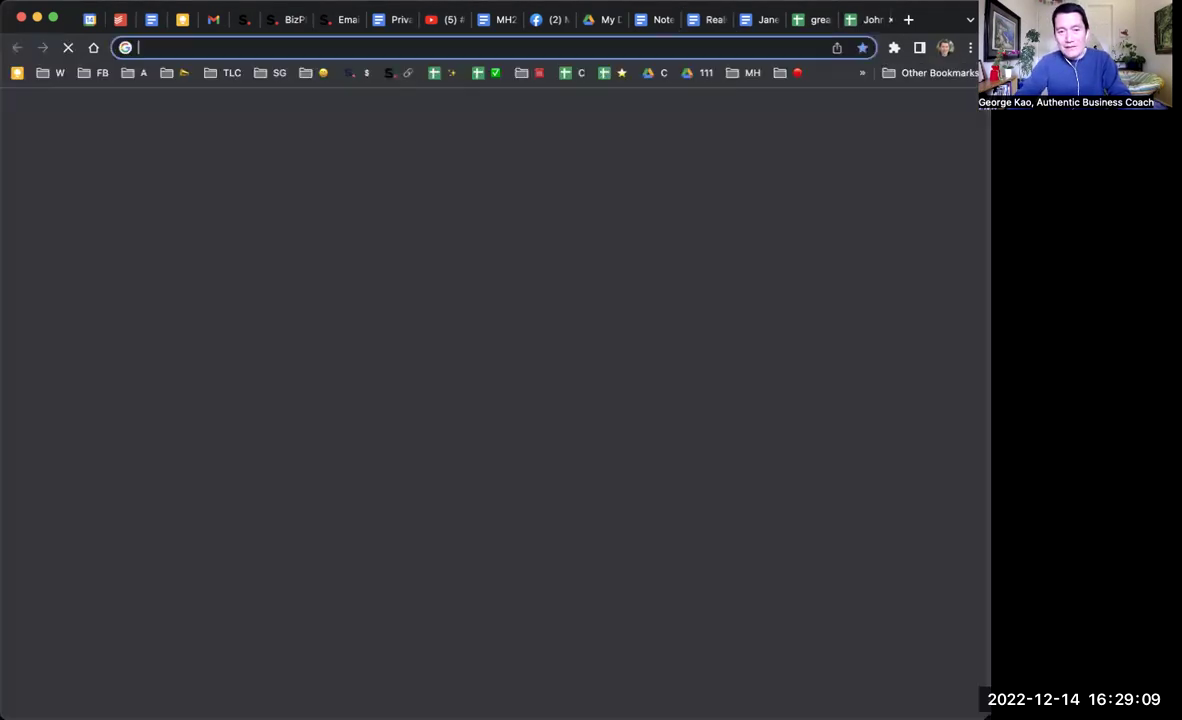
{"action": "key", "text": "super+v"}
{"action": "key", "text": "Return"}
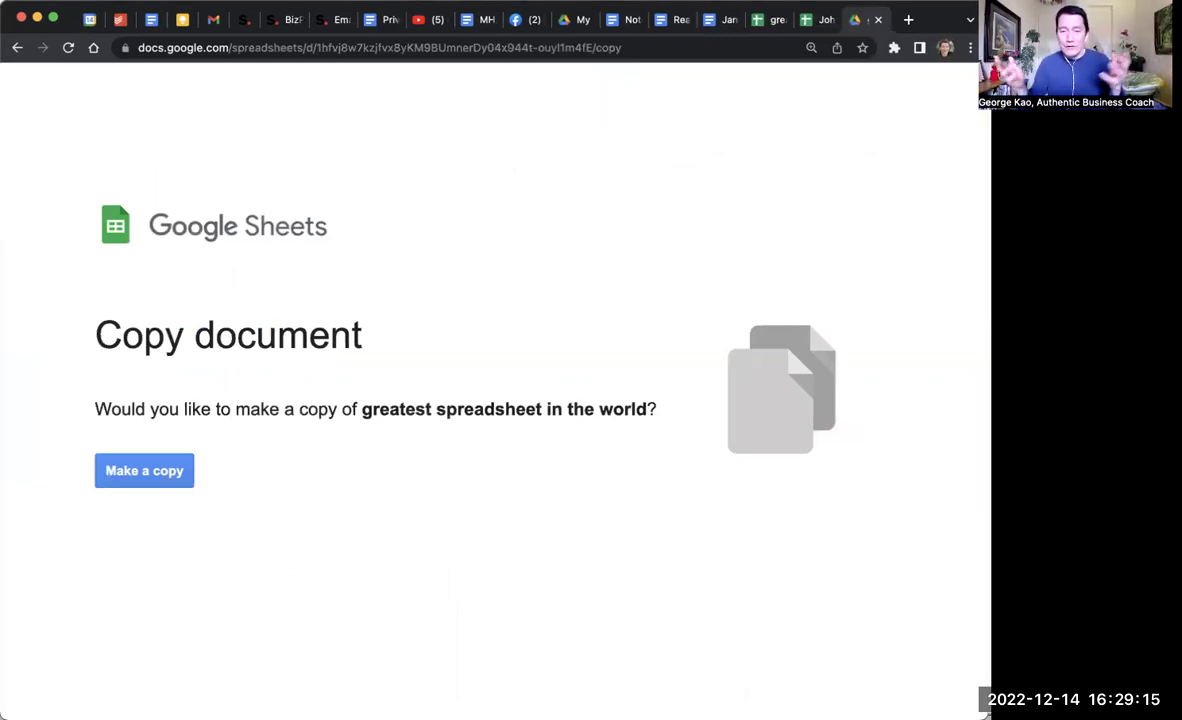
{"action": "left_click", "coordinate": [131, 479]}
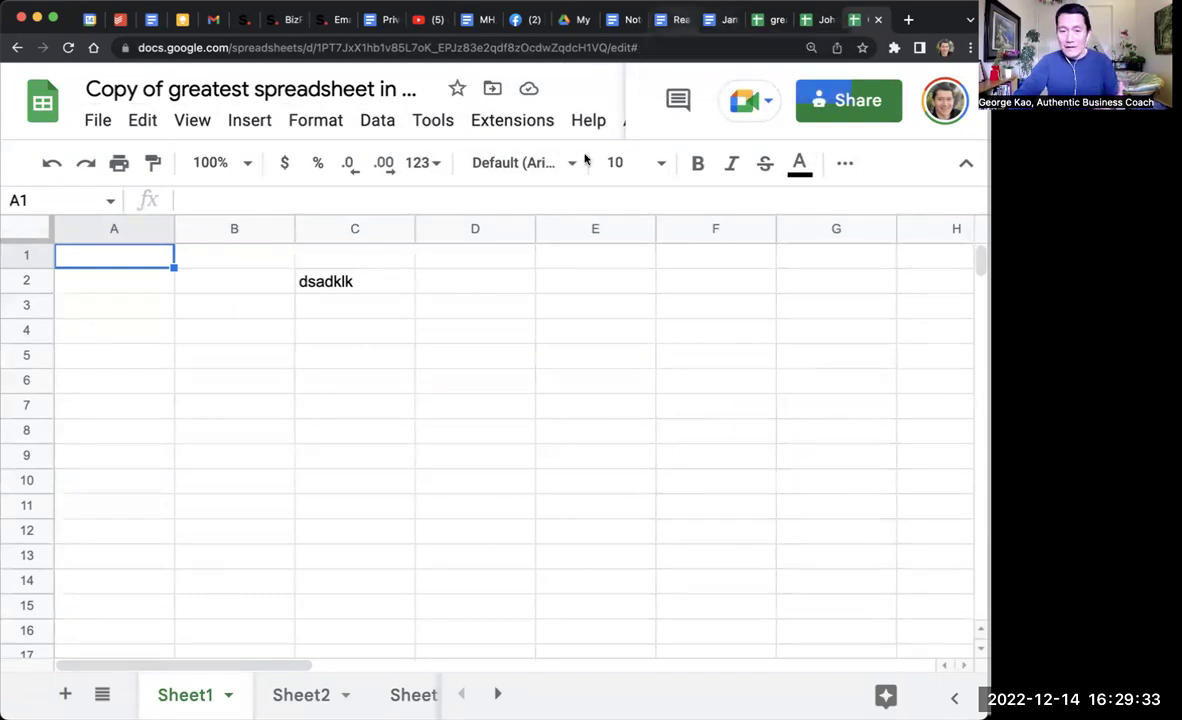
{"action": "left_click", "coordinate": [677, 20]}
Step: Turn the /copy URL into a live link and write '/edit' on the line below it
{"action": "left_click", "coordinate": [407, 382]}
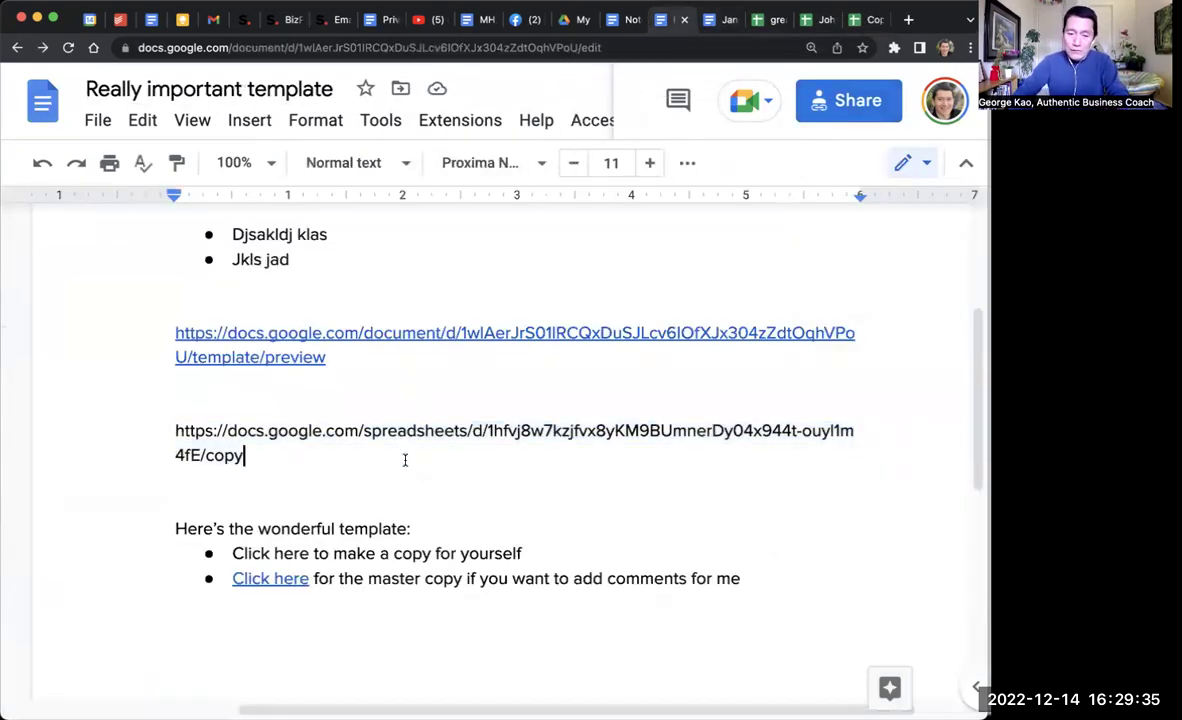
{"action": "key", "text": "Return"}
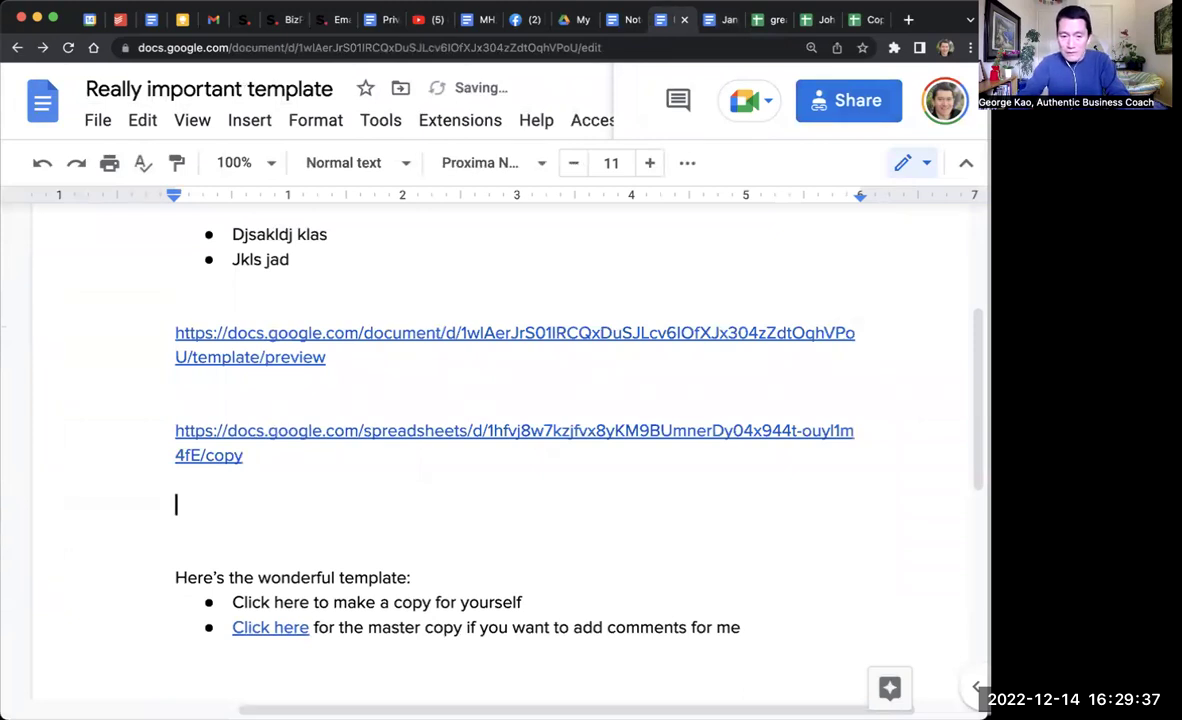
{"action": "type", "text": "/edit"}
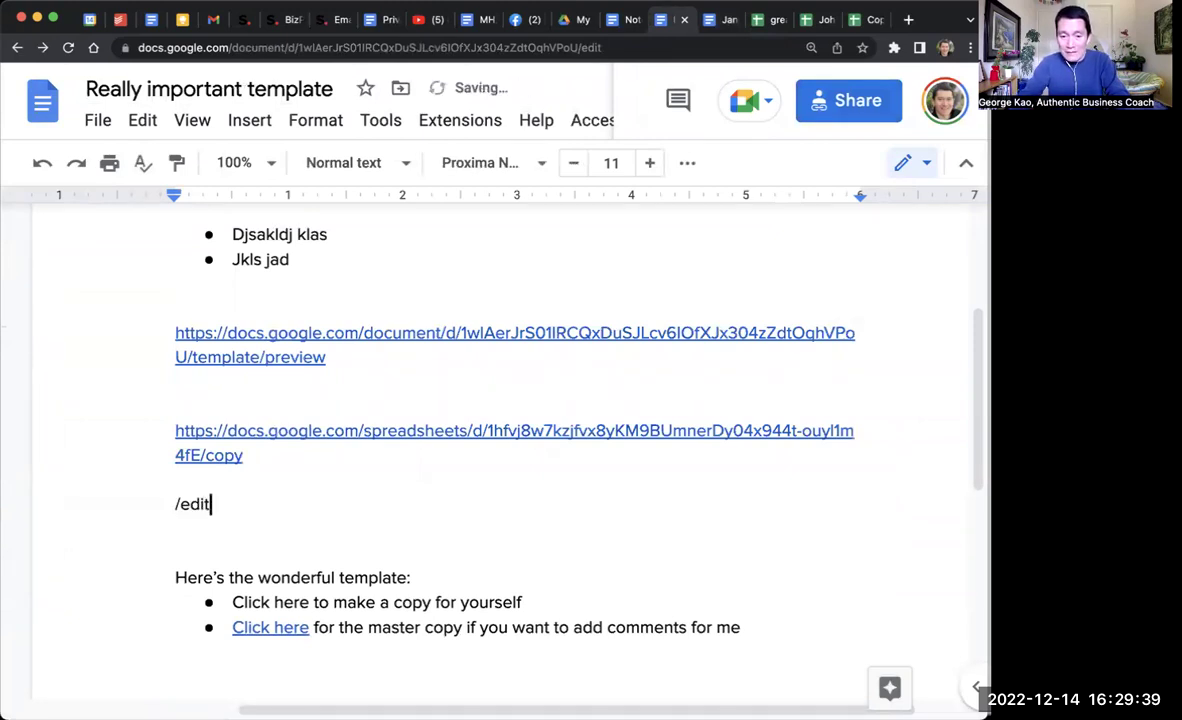
{"action": "key", "text": "Return"}
{"action": "key", "text": "Return"}
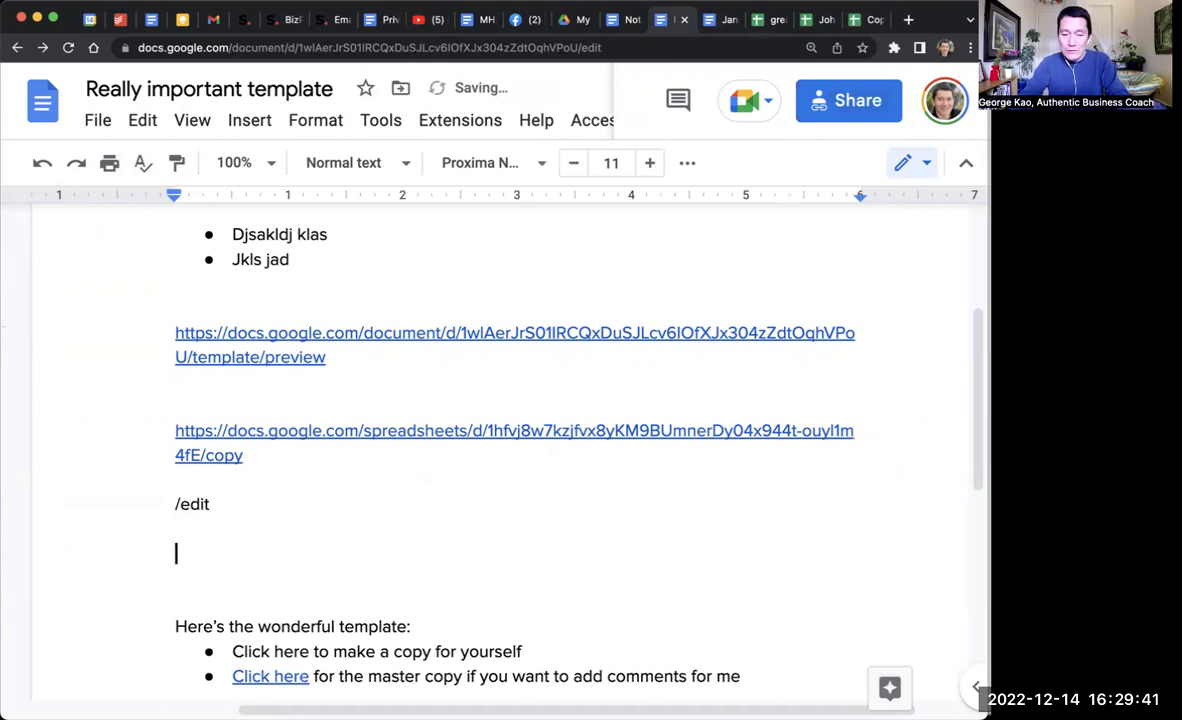
{"action": "left_click", "coordinate": [211, 504]}
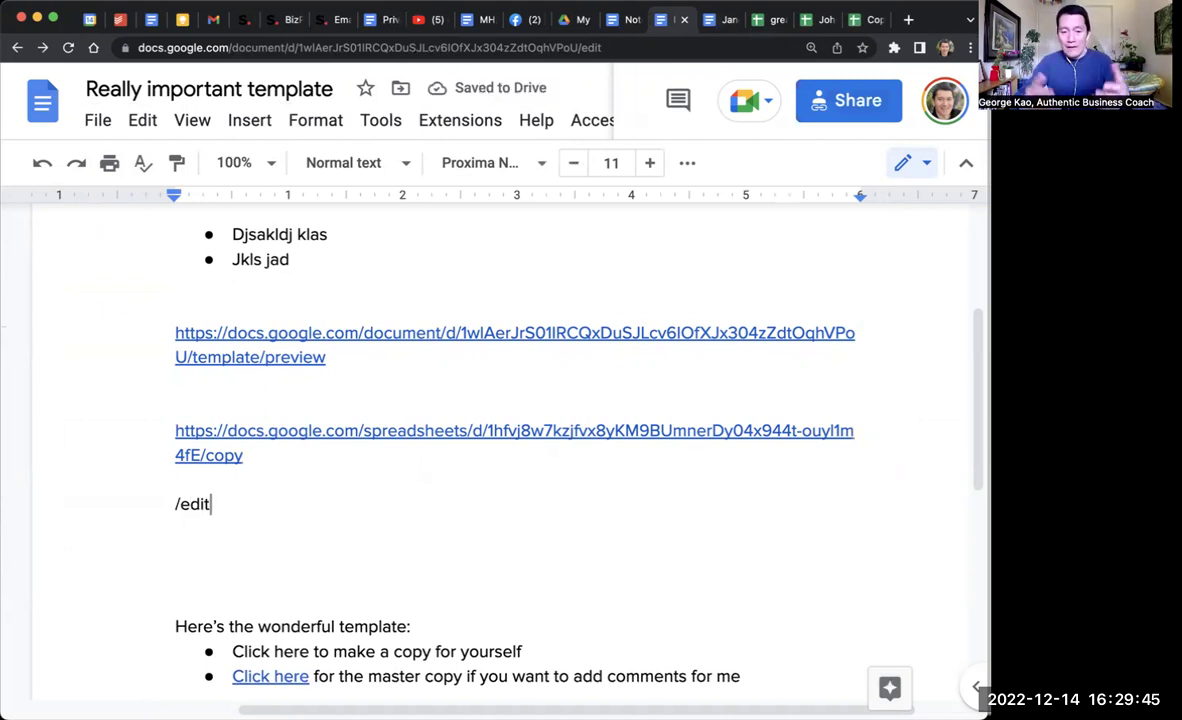
{"action": "left_click", "coordinate": [279, 678]}
{"action": "scroll", "coordinate": [462, 541], "scroll_direction": "down", "scroll_amount": 3}
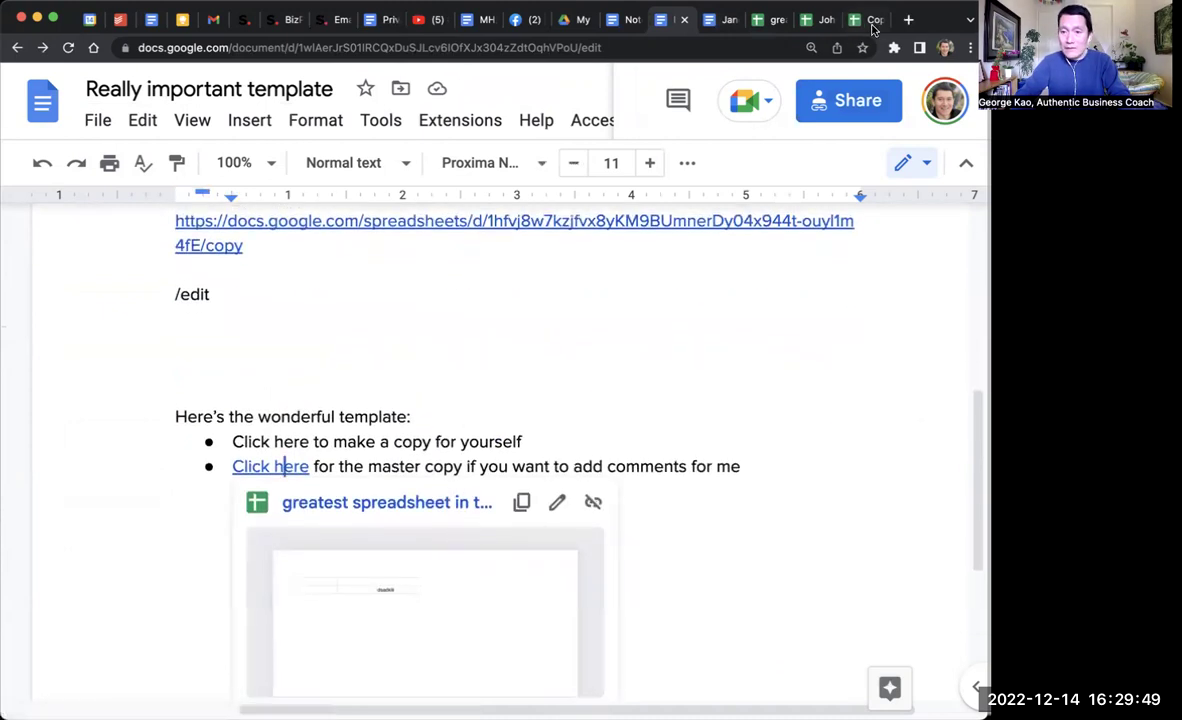
Step: Copy the spreadsheet's sharing link from its Share dialog
{"action": "left_click", "coordinate": [772, 19]}
{"action": "left_click", "coordinate": [868, 112]}
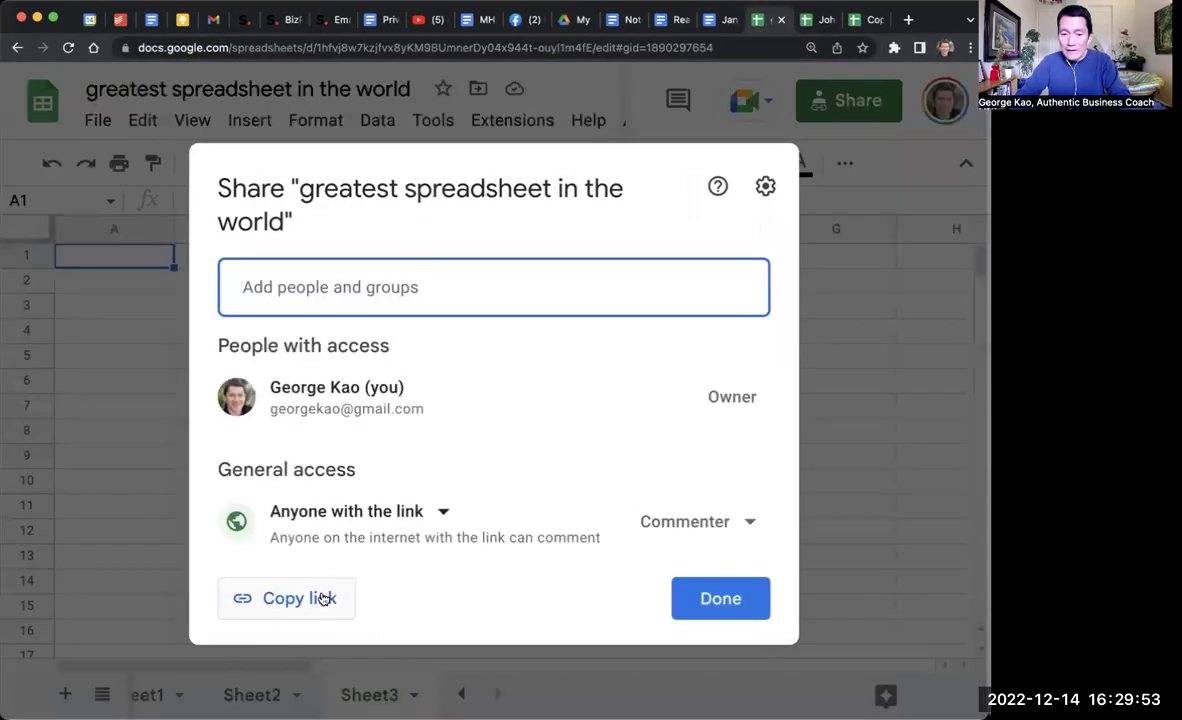
{"action": "left_click", "coordinate": [323, 600]}
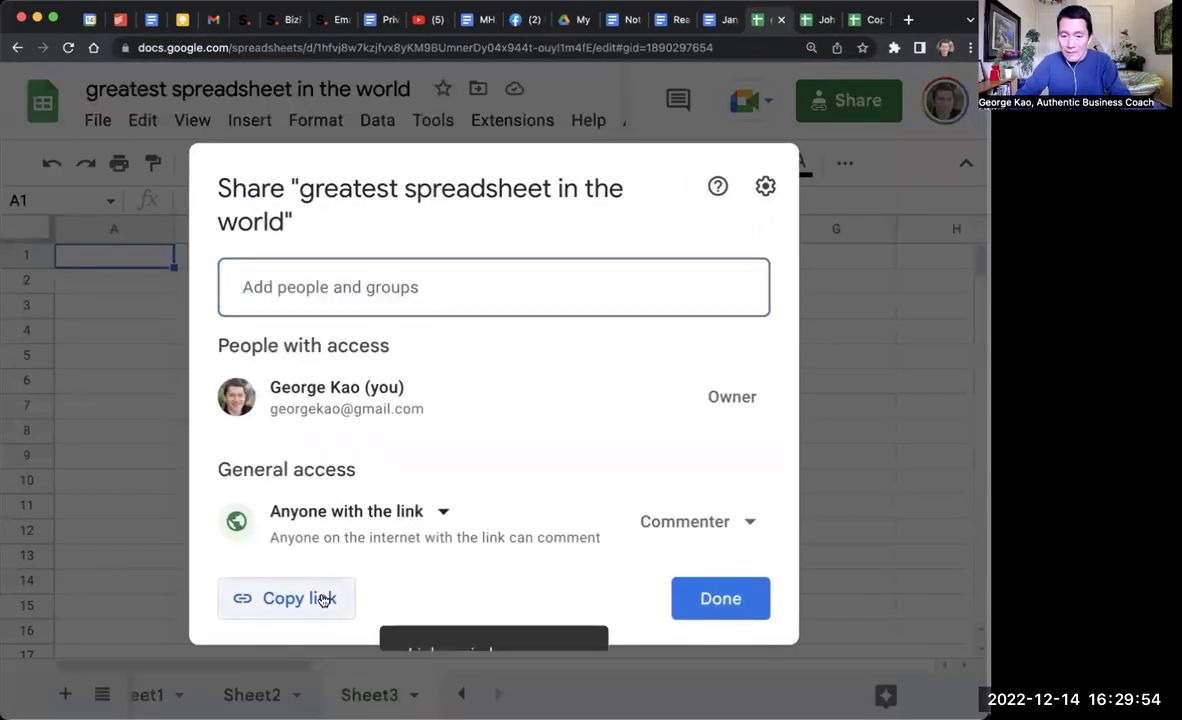
Step: Paste the edit?usp=sharing link into the template document above the template text
{"action": "left_click", "coordinate": [668, 19]}
{"action": "left_click", "coordinate": [451, 362]}
{"action": "left_click", "coordinate": [323, 385]}
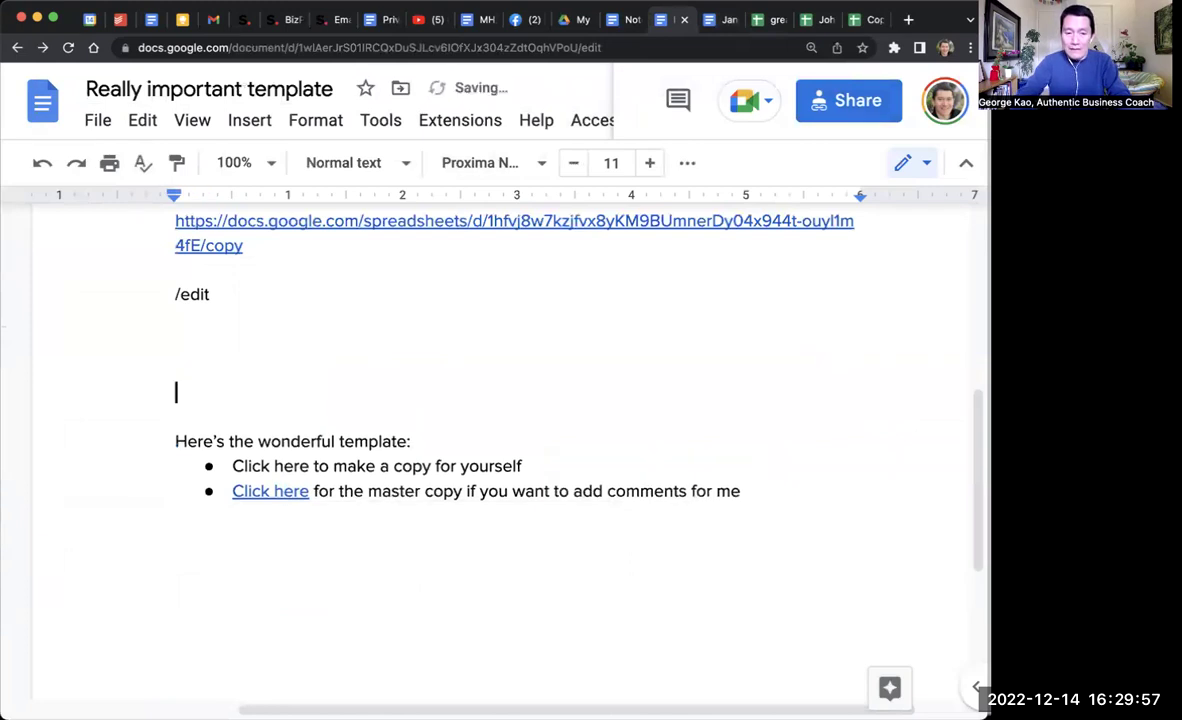
{"action": "key", "text": "super+v"}
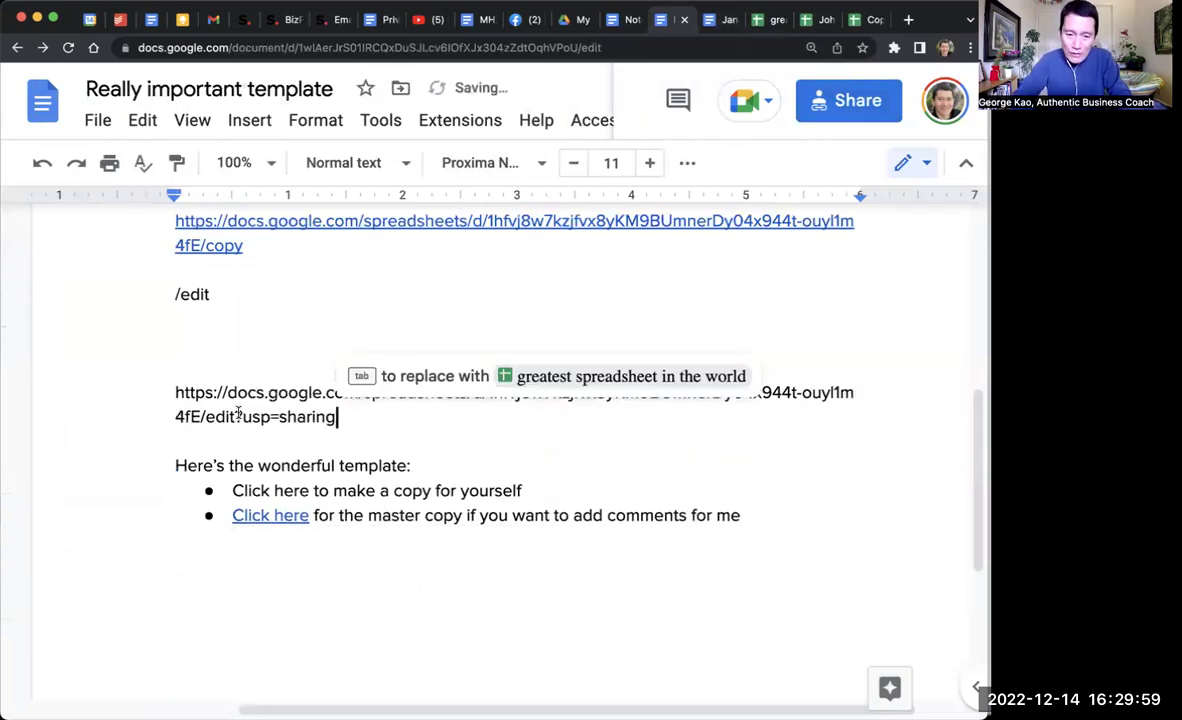
{"action": "left_click", "coordinate": [242, 416]}
{"action": "left_click_drag", "start_coordinate": [266, 414], "coordinate": [345, 412]}
{"action": "left_click", "coordinate": [349, 419]}
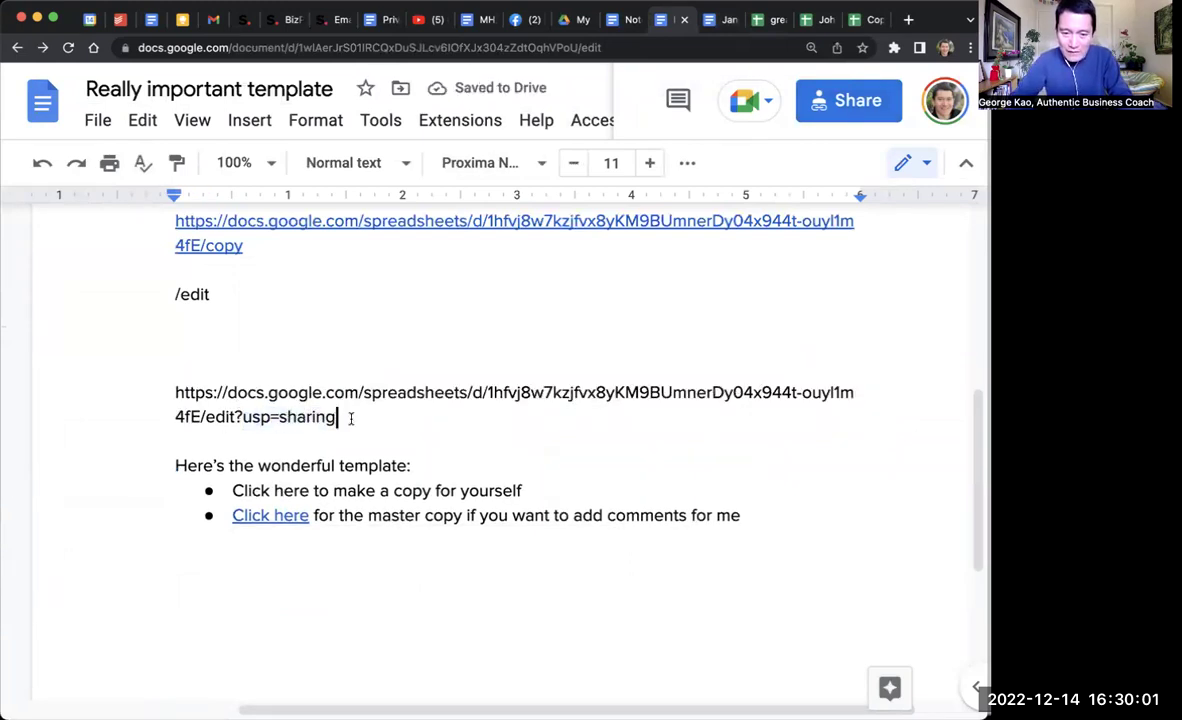
{"action": "triple_click", "coordinate": [297, 395]}
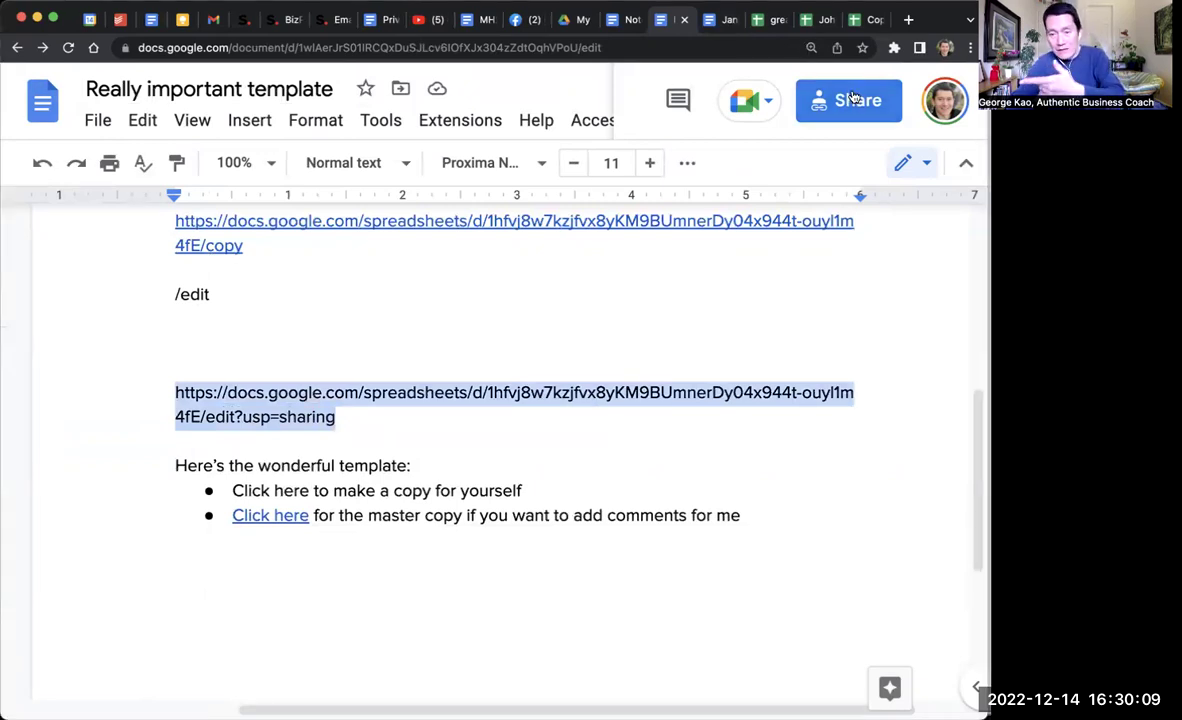
Step: Add '/template/preview' and '/copy' as separate note lines below the sharing link
{"action": "left_click", "coordinate": [393, 436]}
{"action": "key", "text": "Return"}
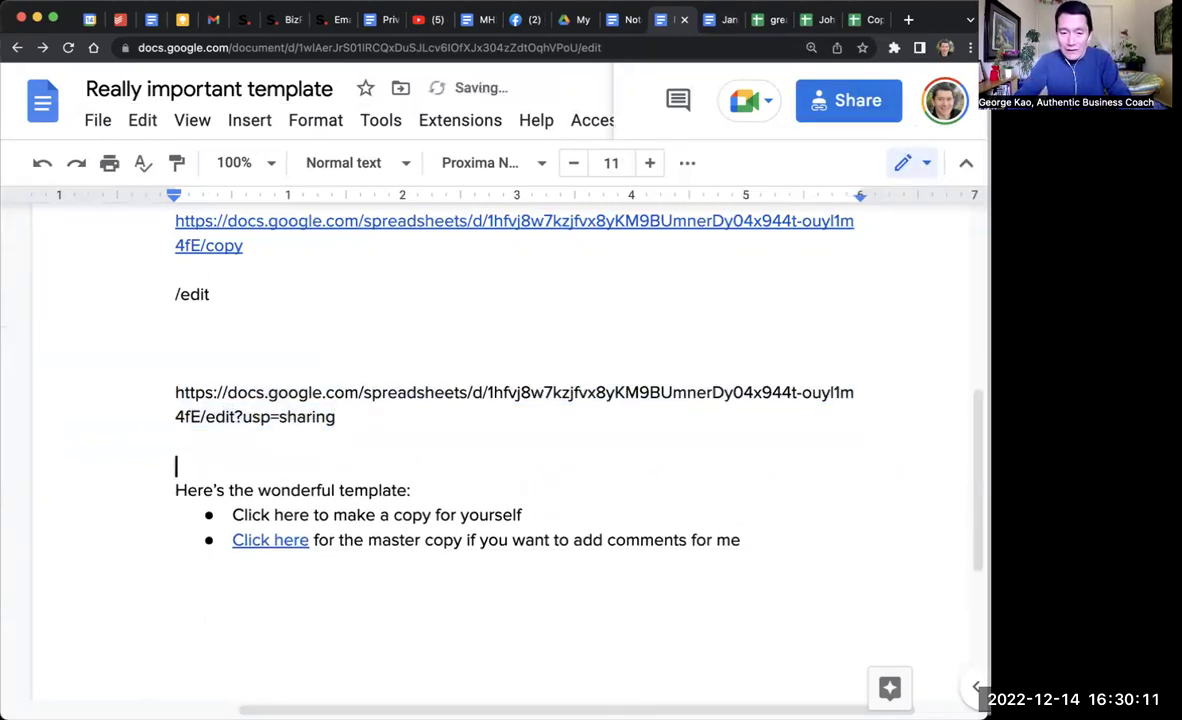
{"action": "type", "text": "/template/preview"}
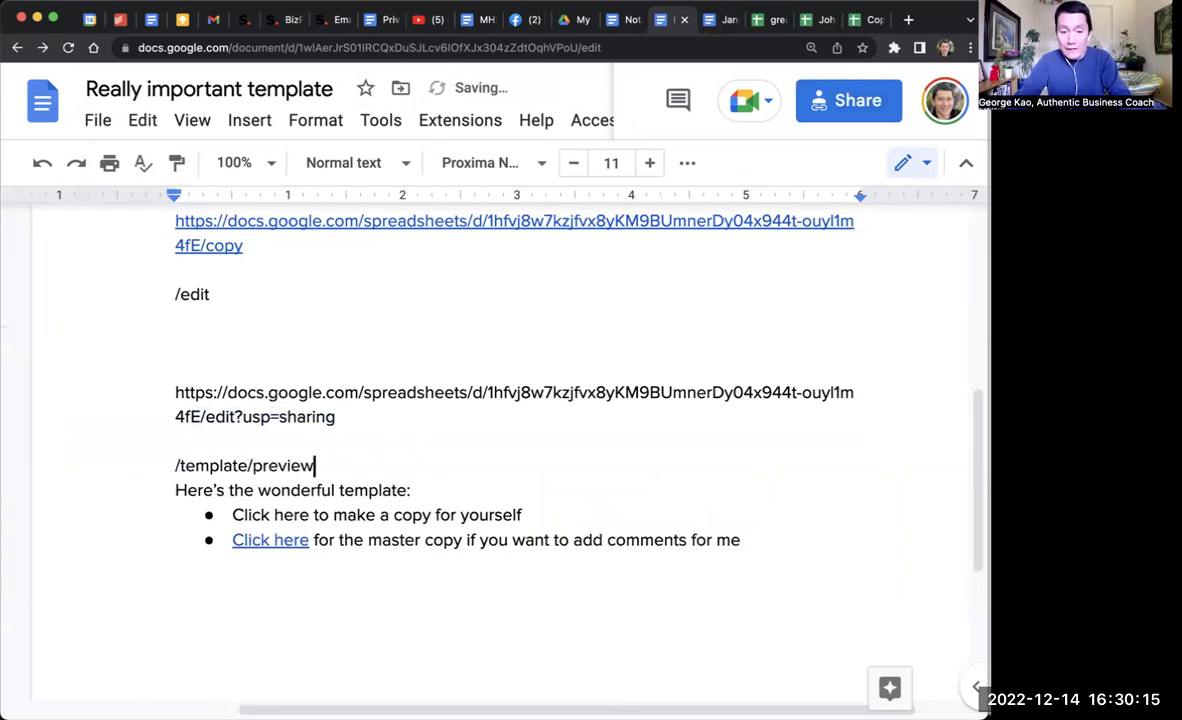
{"action": "key", "text": "Return"}
{"action": "key", "text": "Return"}
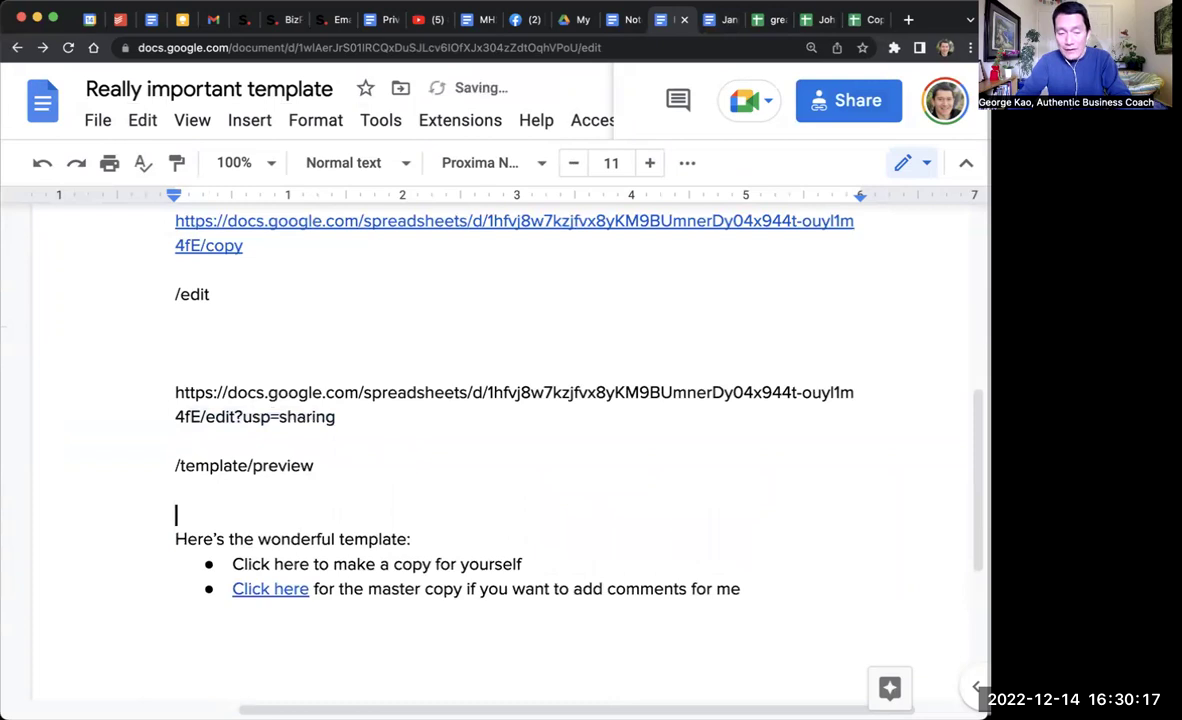
{"action": "type", "text": "/copy"}
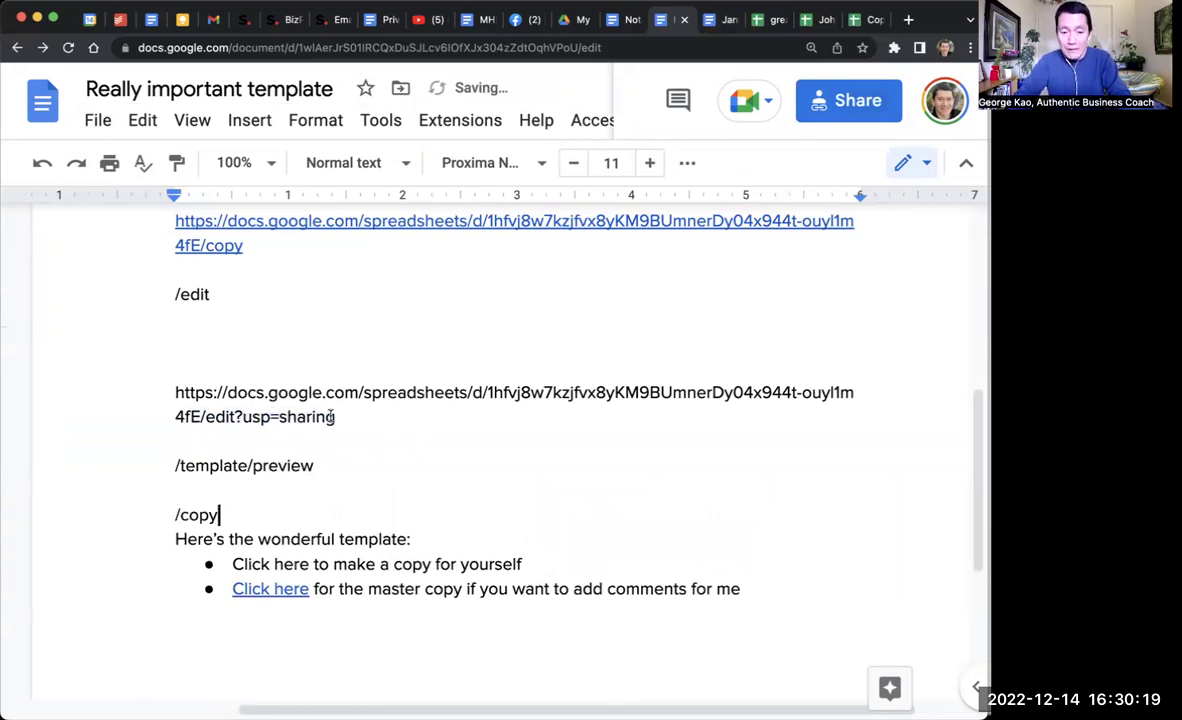